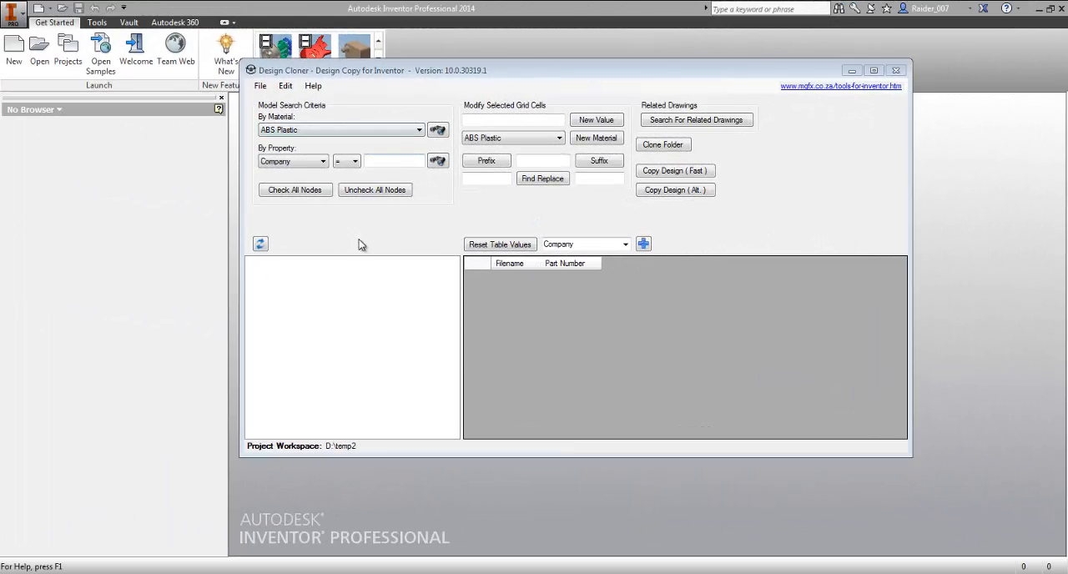
- Load the GRILL-1.iam assembly from the IÐAN GRILL folder and dismiss the Fast Copy notice
left_click(260, 88)
left_click(261, 88)
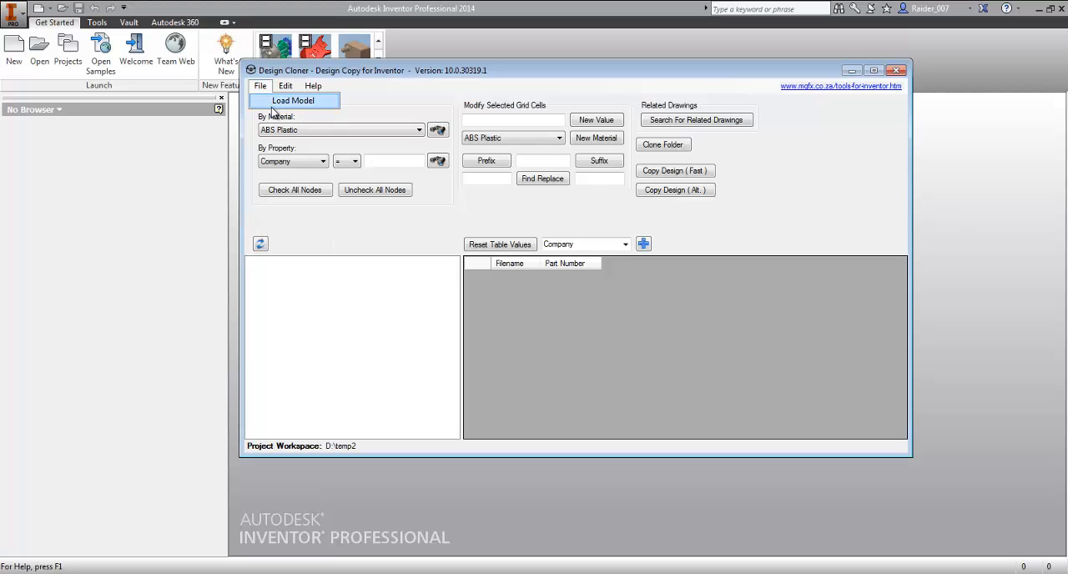
left_click(274, 103)
double_click(455, 180)
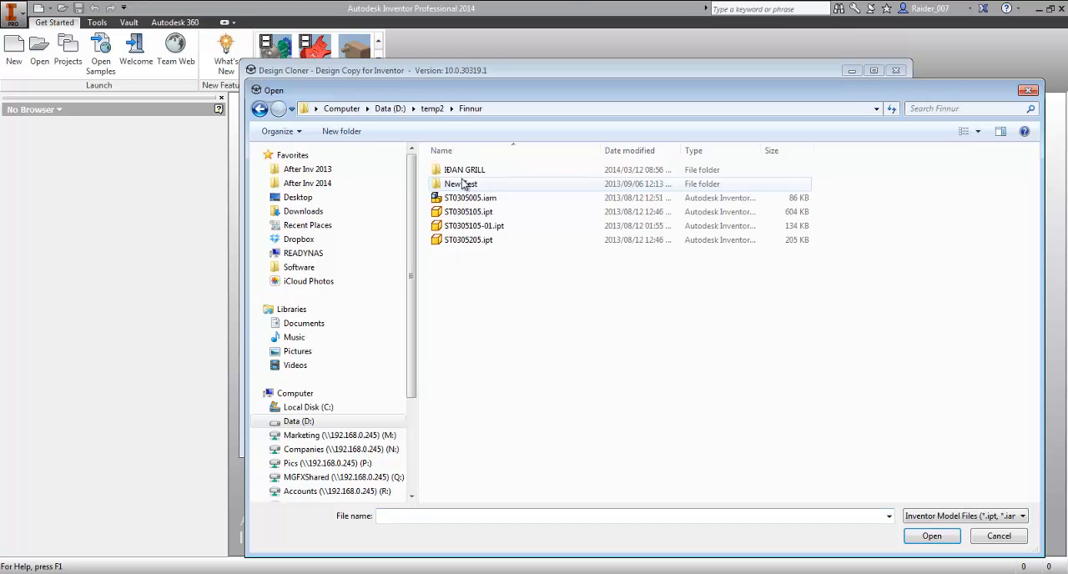
double_click(459, 162)
left_click(643, 233)
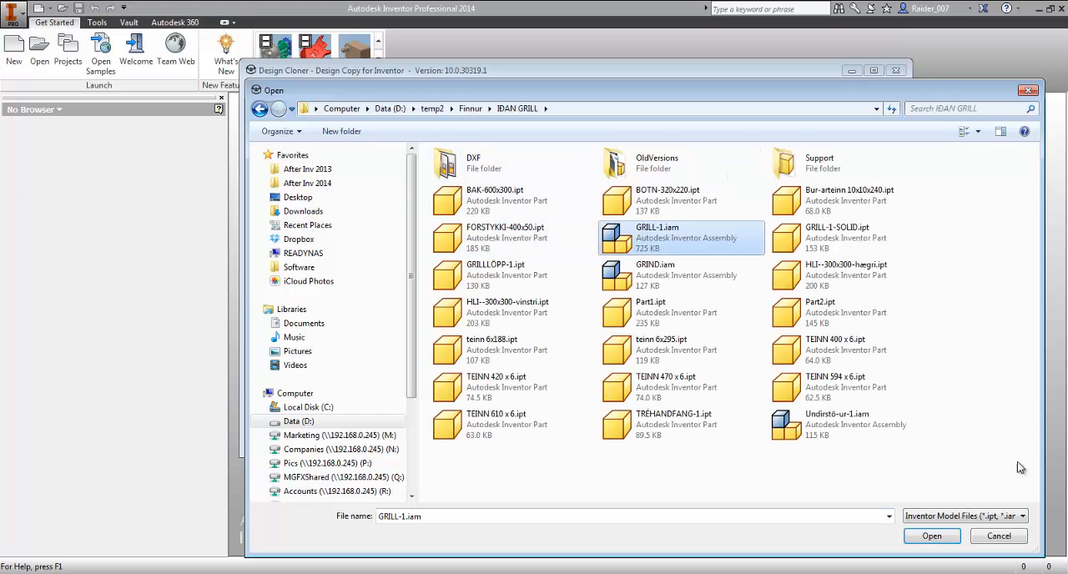
left_click(938, 537)
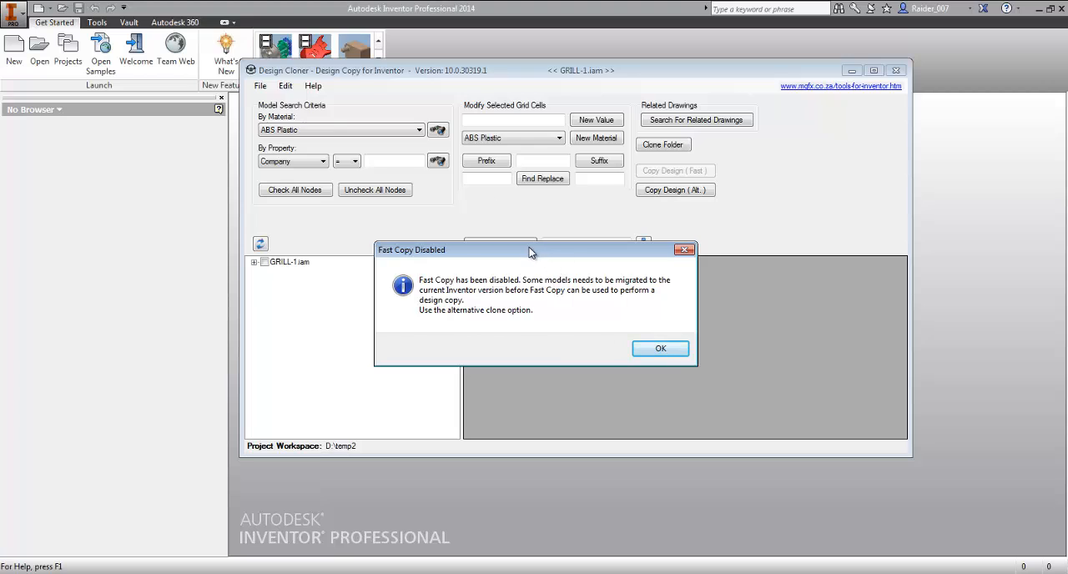
left_click_drag(539, 253, 545, 249)
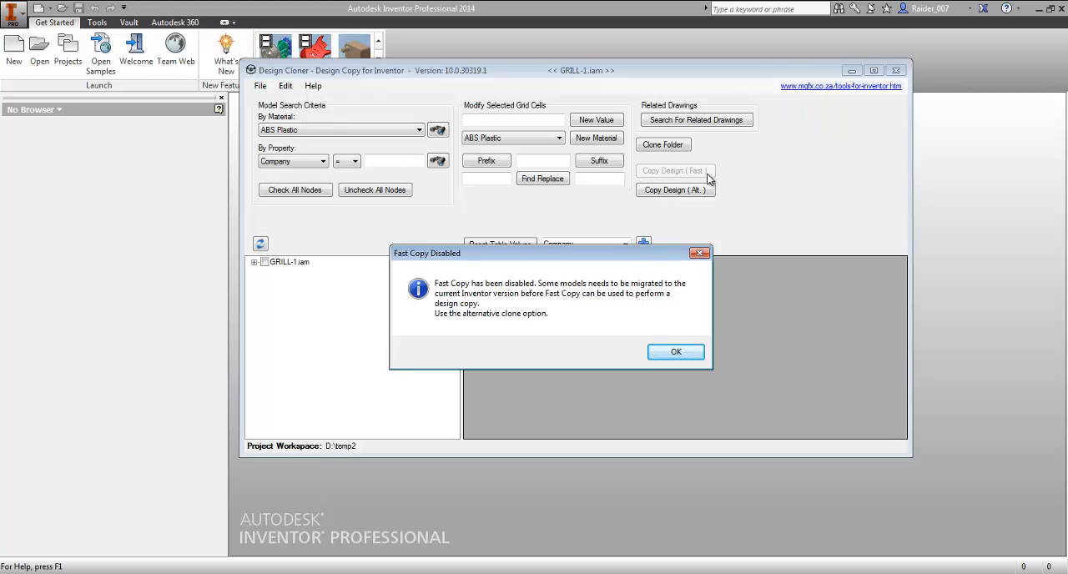
left_click_drag(544, 255, 584, 231)
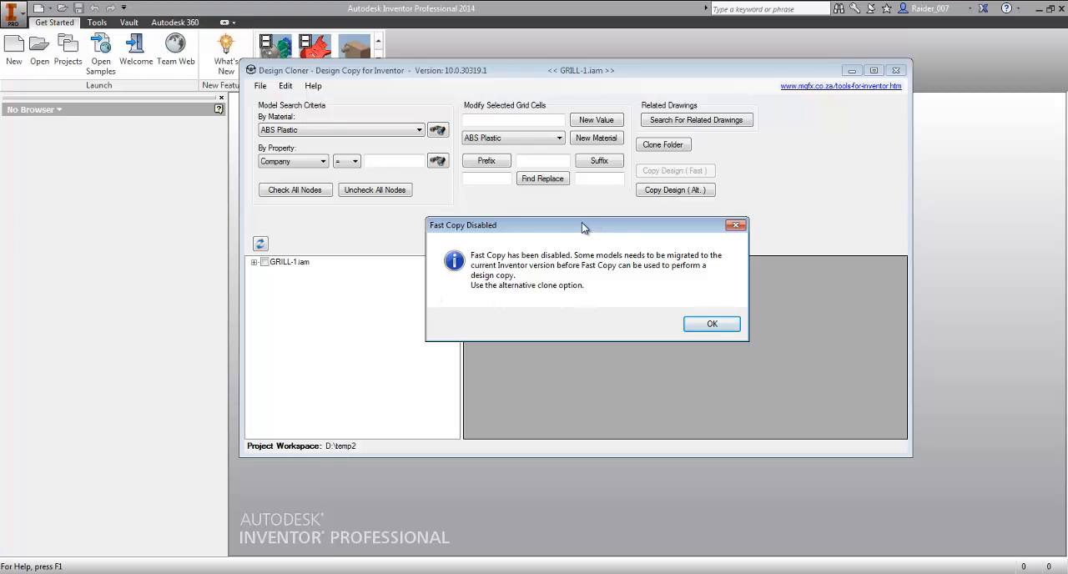
left_click(724, 327)
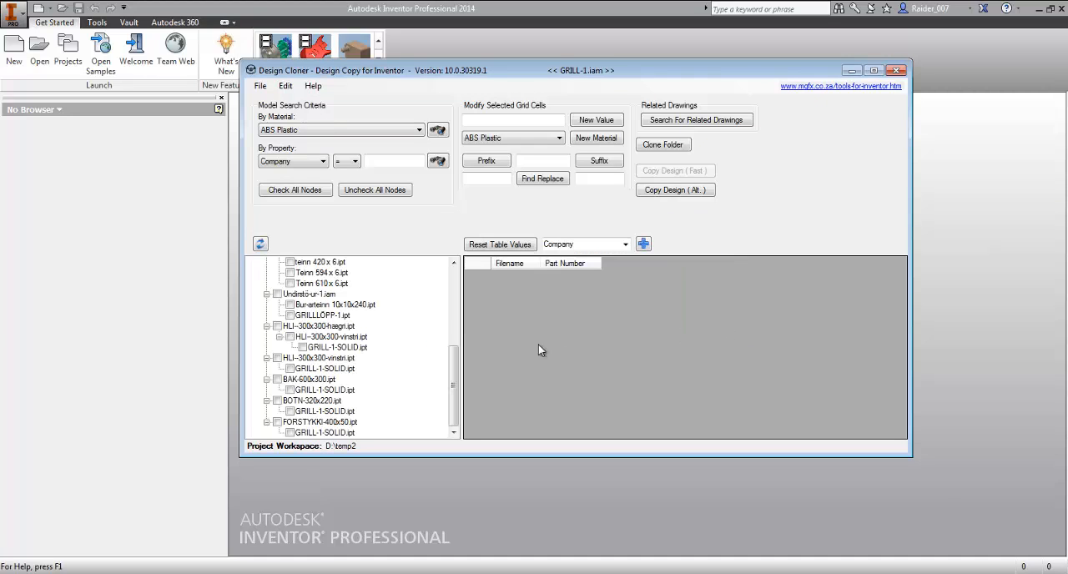
- Examine the loaded assembly's component tree, previewing AS-C-0100-01-P.ipt and AS-C-0100-02-S.ipt
left_click_drag(455, 385, 454, 307)
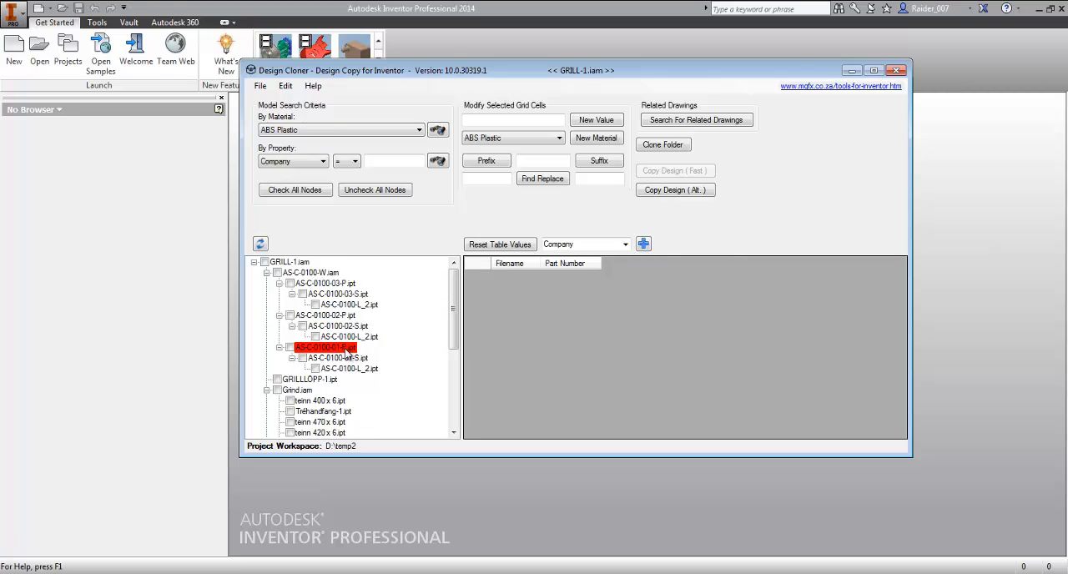
left_click(338, 349)
left_click(338, 359)
left_click(323, 348)
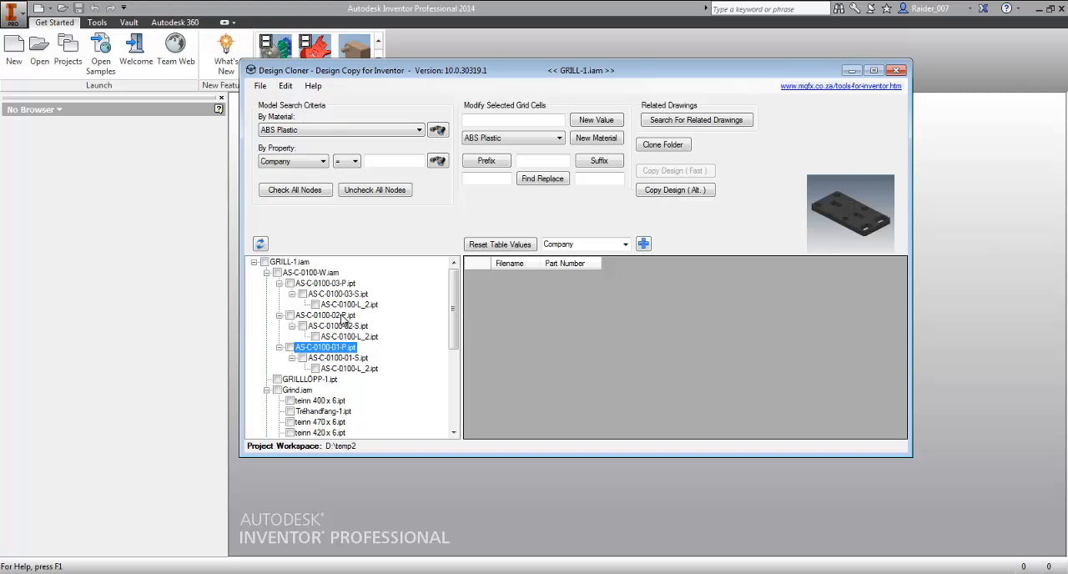
left_click(338, 358)
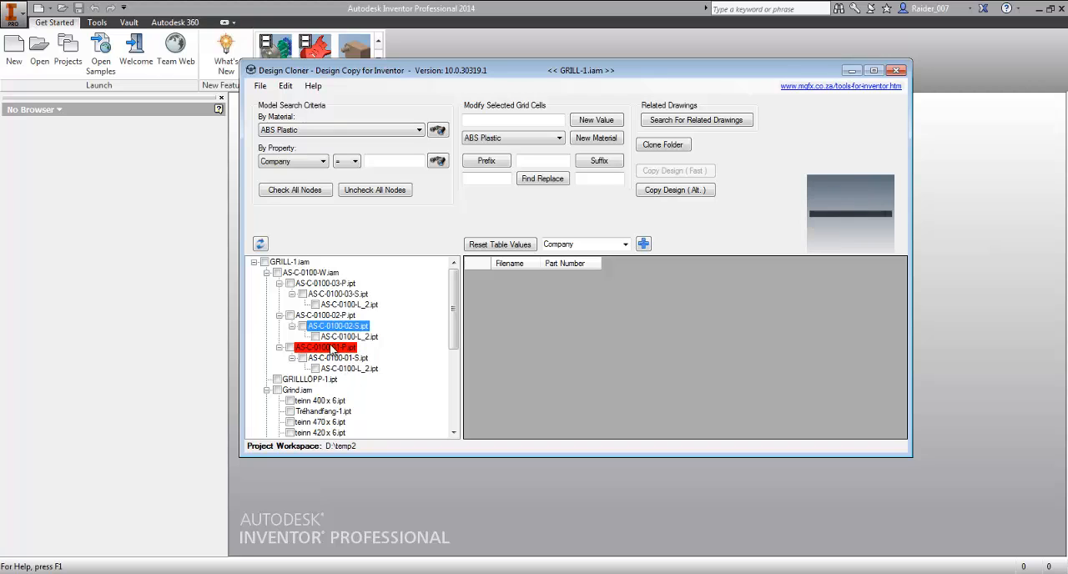
left_click(337, 348)
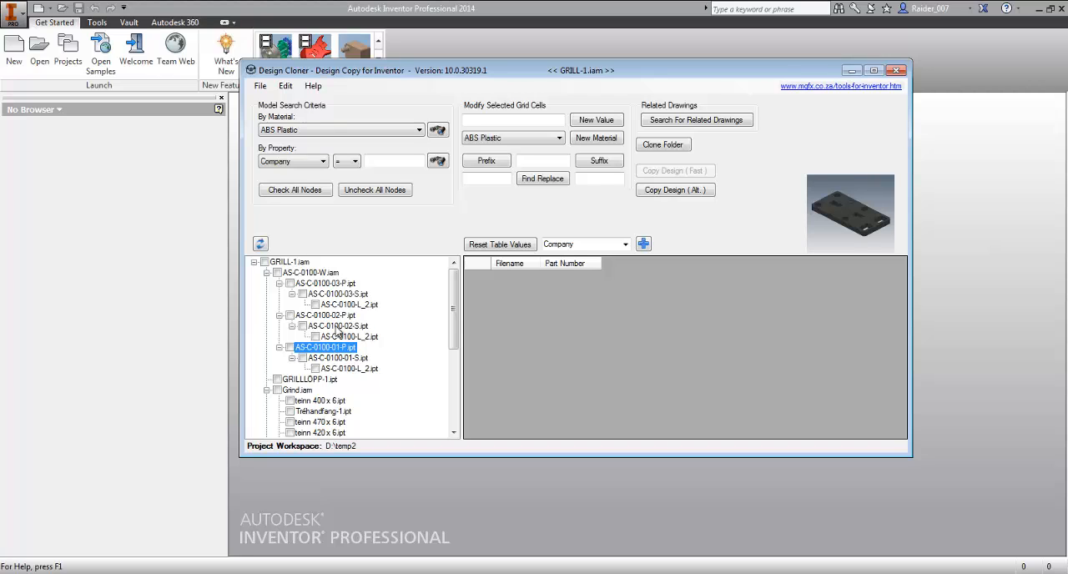
left_click_drag(455, 321, 454, 285)
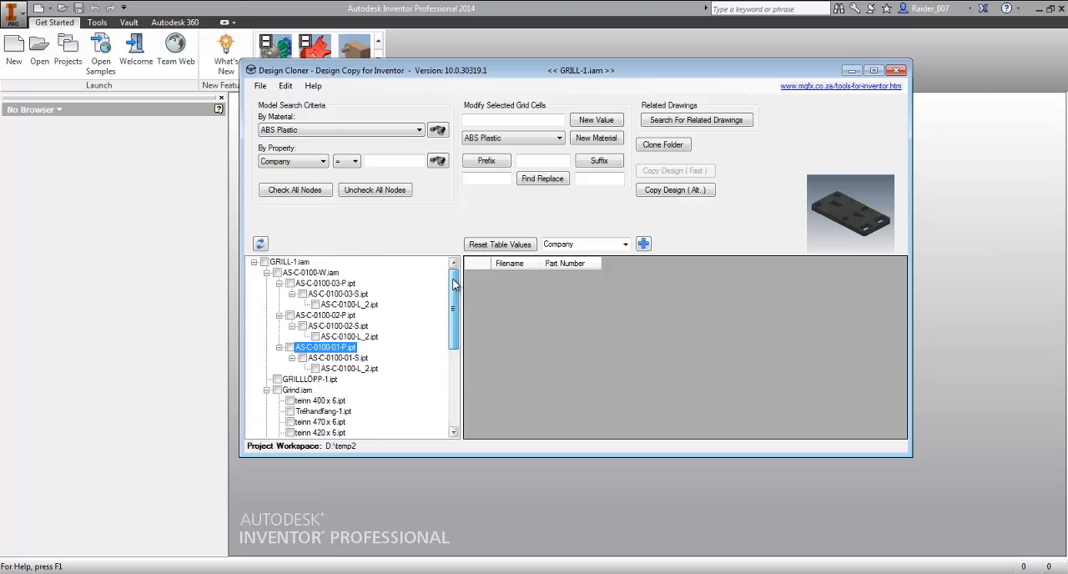
left_click(345, 327)
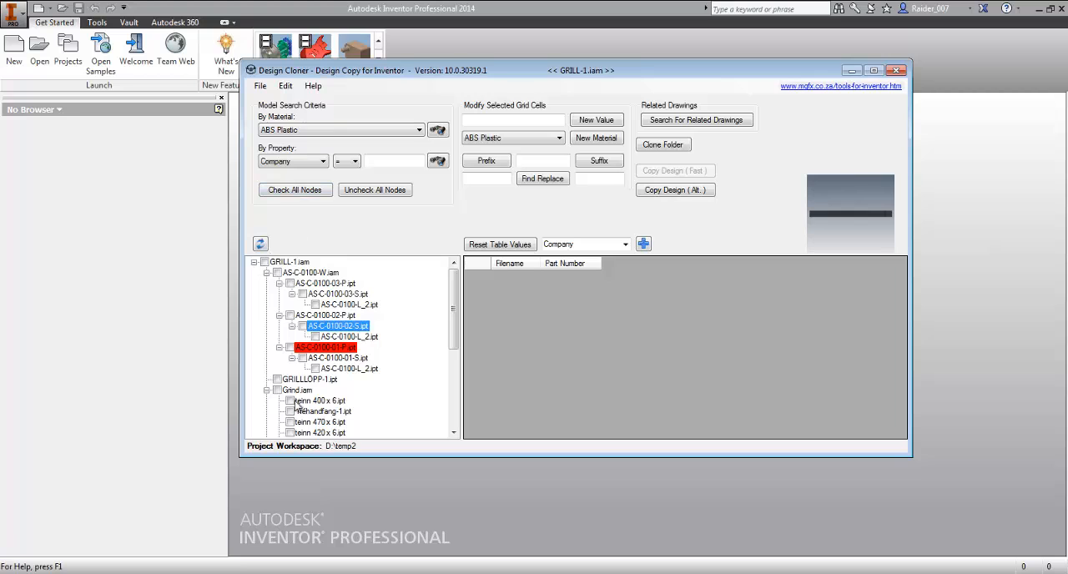
mouse_move(456, 304)
left_mouse_down()
mouse_move(448, 395)
mouse_move(458, 284)
left_mouse_up()
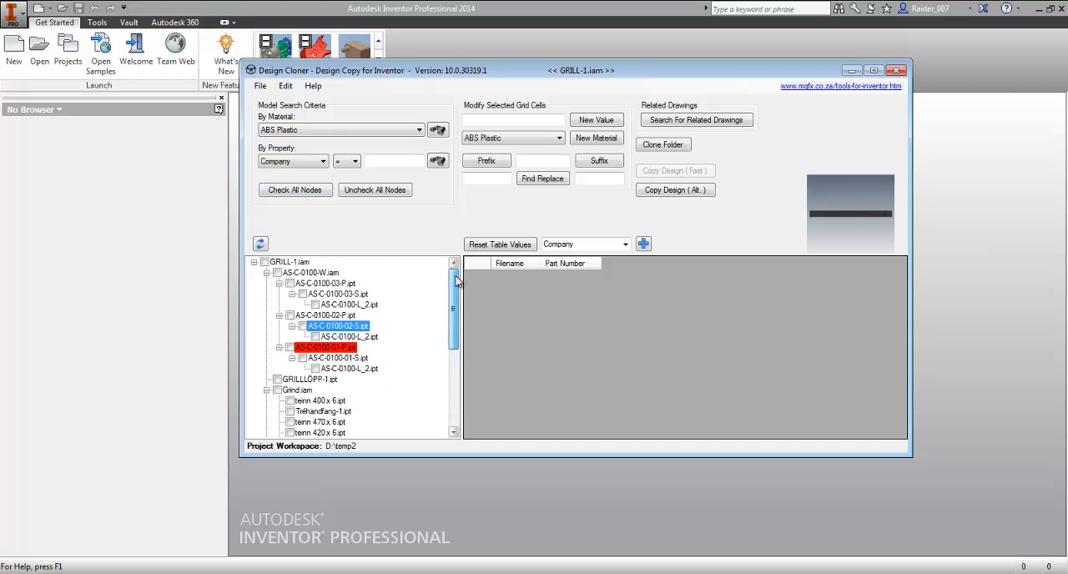
- Check every node in the GRILL-1.iam component tree and dismiss the filename clash warning
left_click(321, 190)
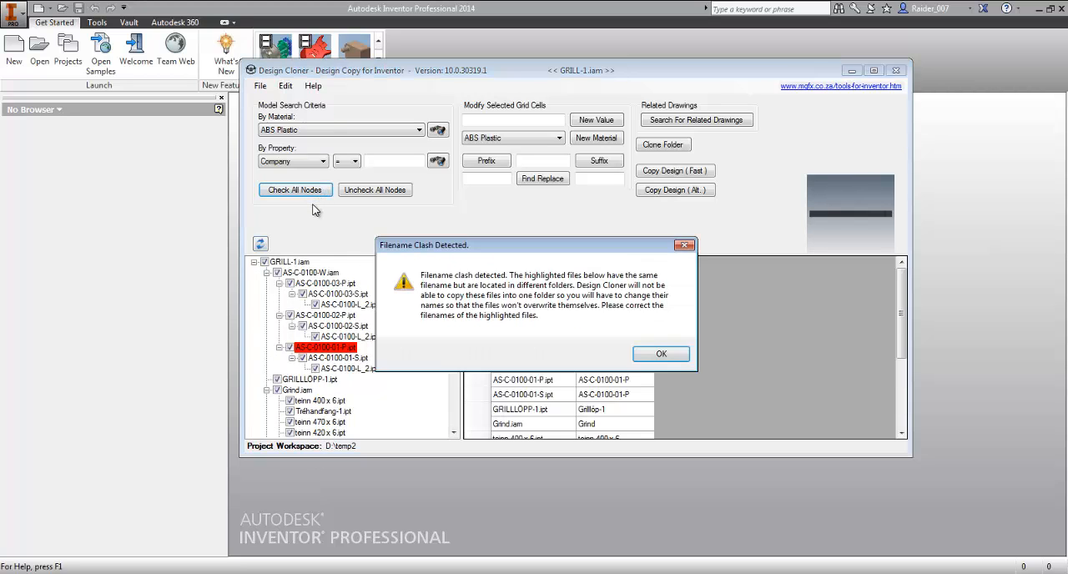
left_click_drag(536, 247, 527, 231)
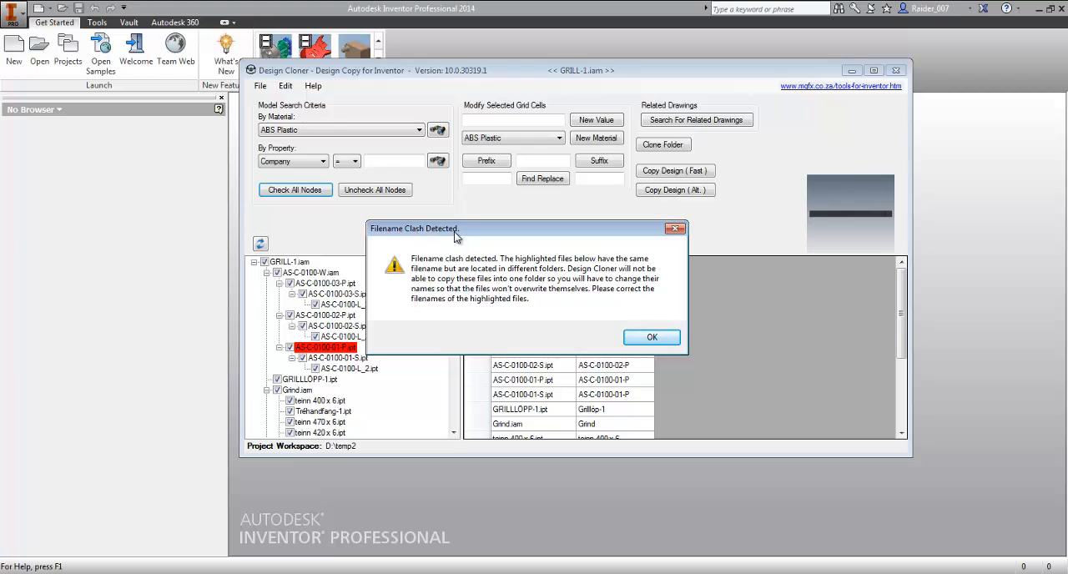
left_click_drag(565, 236, 631, 250)
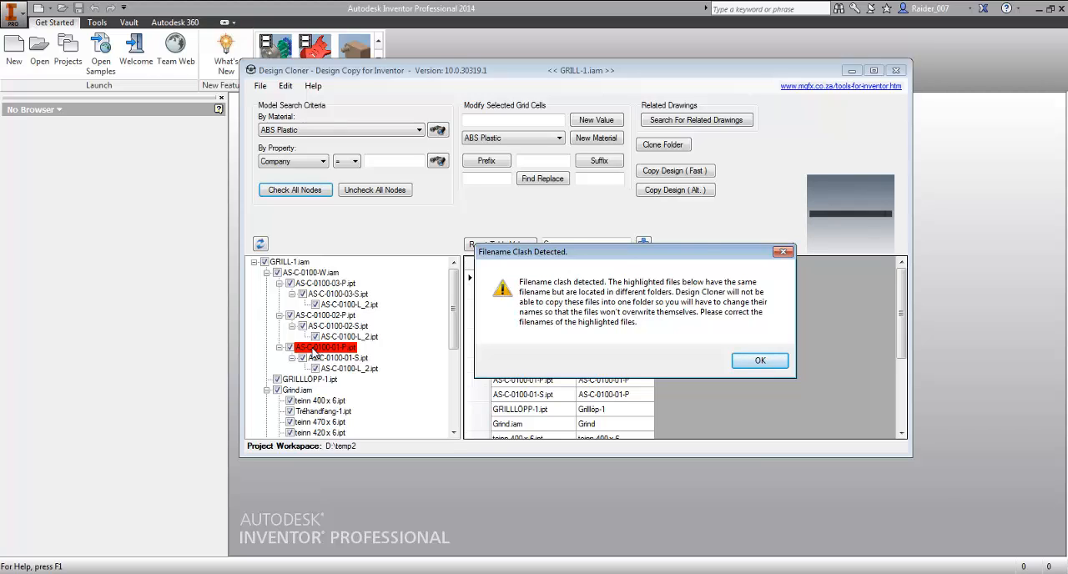
left_click(760, 361)
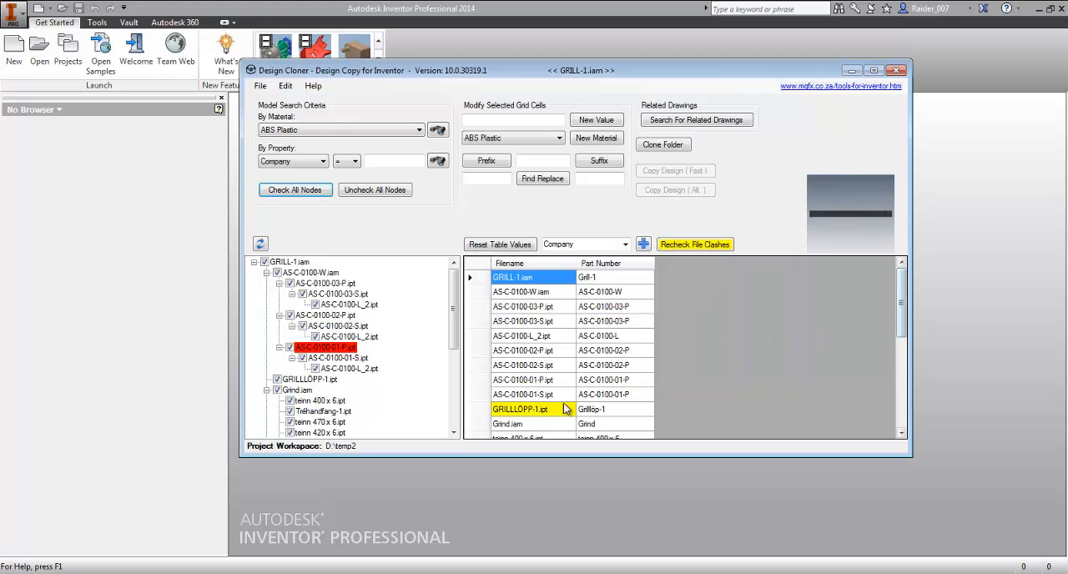
- Inspect the highlighted GRILLLÖPP-1.ipt entries in the file table and compare their previews
left_click(521, 413)
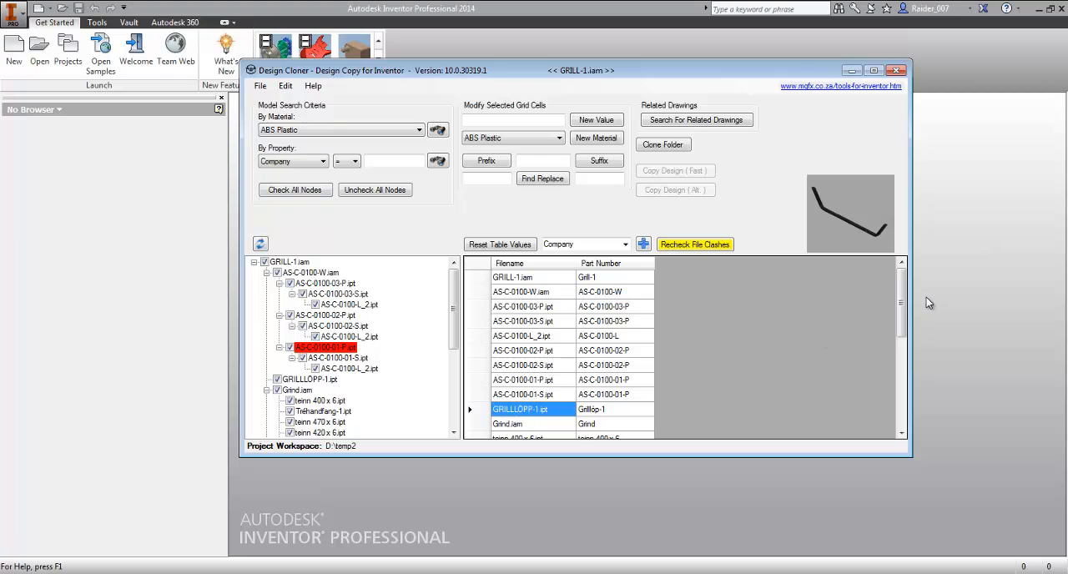
left_click_drag(902, 303, 904, 392)
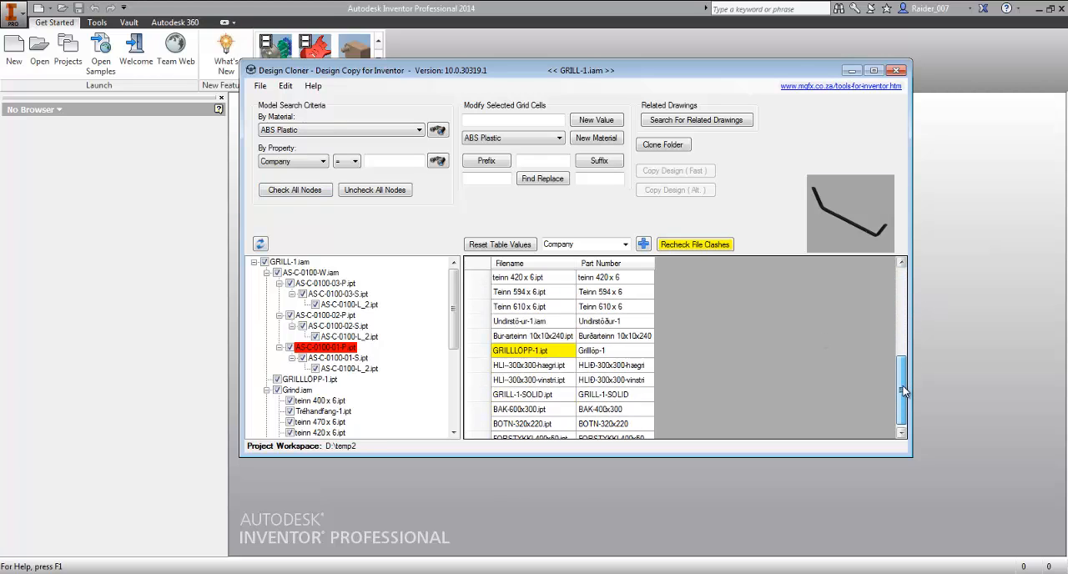
left_click(541, 352)
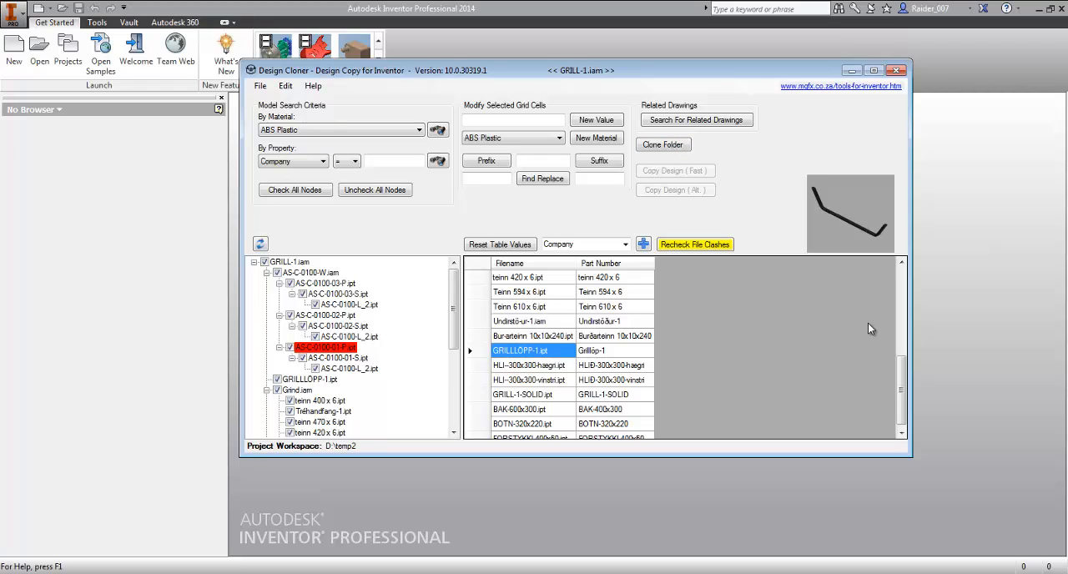
scroll(896, 386, "down", 1)
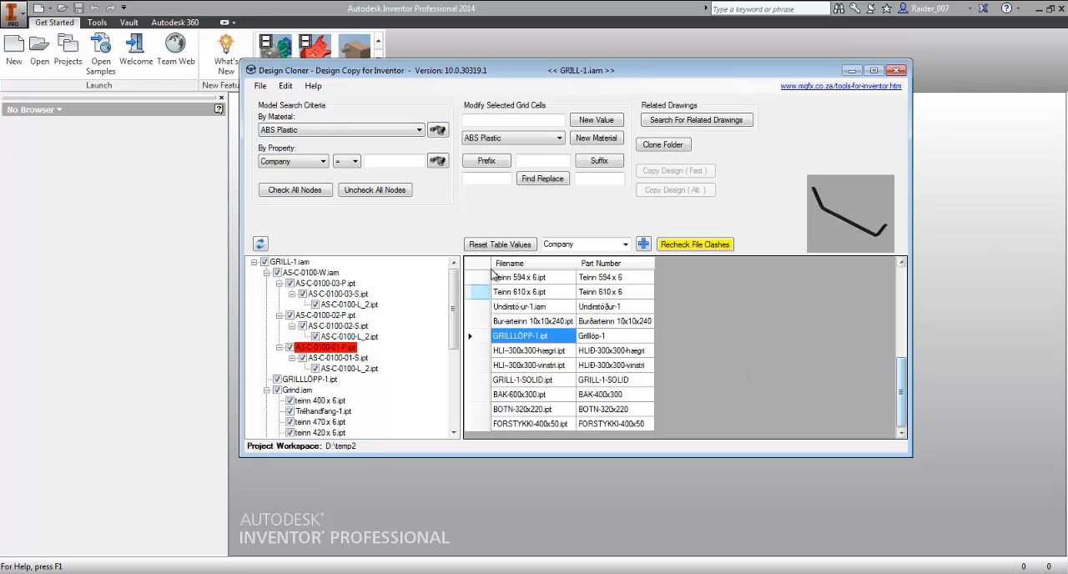
scroll(899, 388, "up", 3)
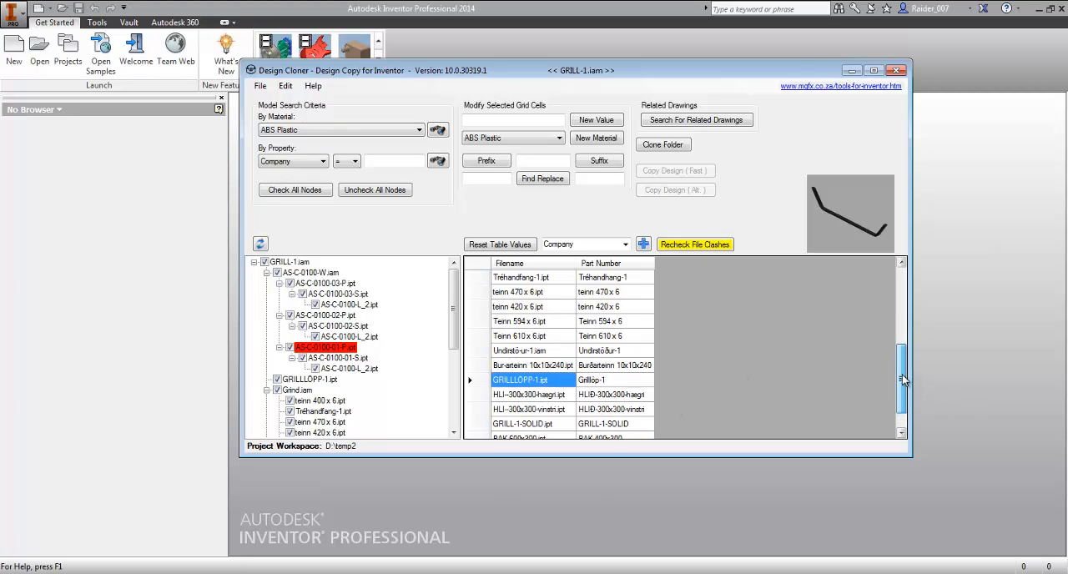
left_click(534, 307)
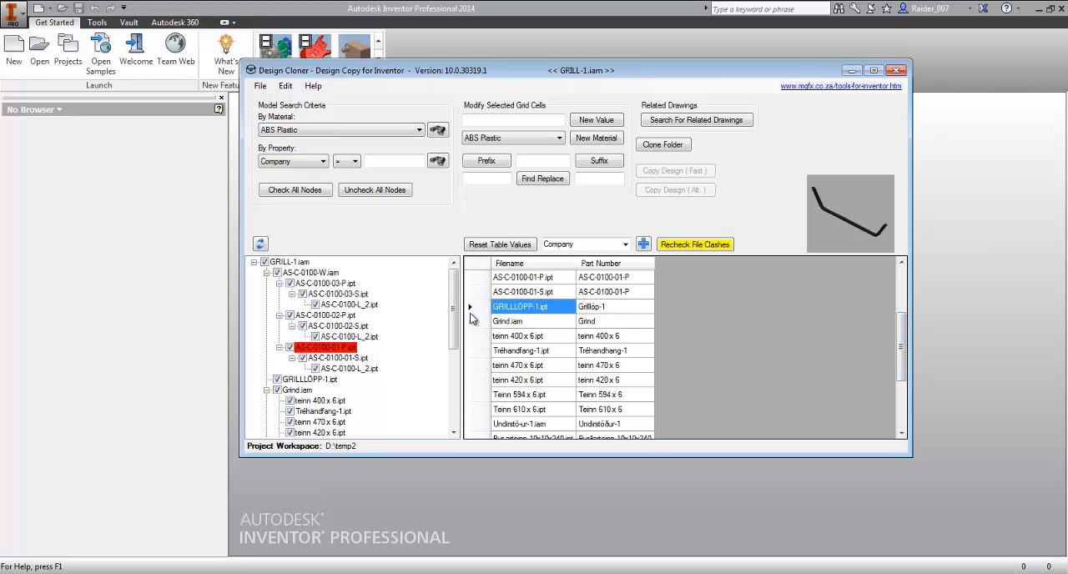
scroll(542, 354, "down", 2)
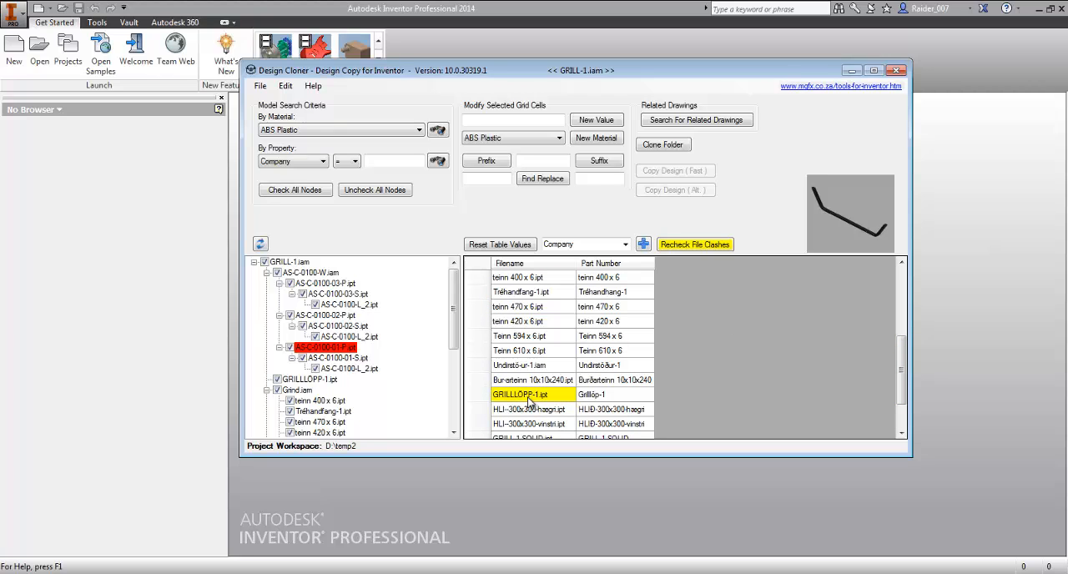
scroll(547, 322, "up", 1)
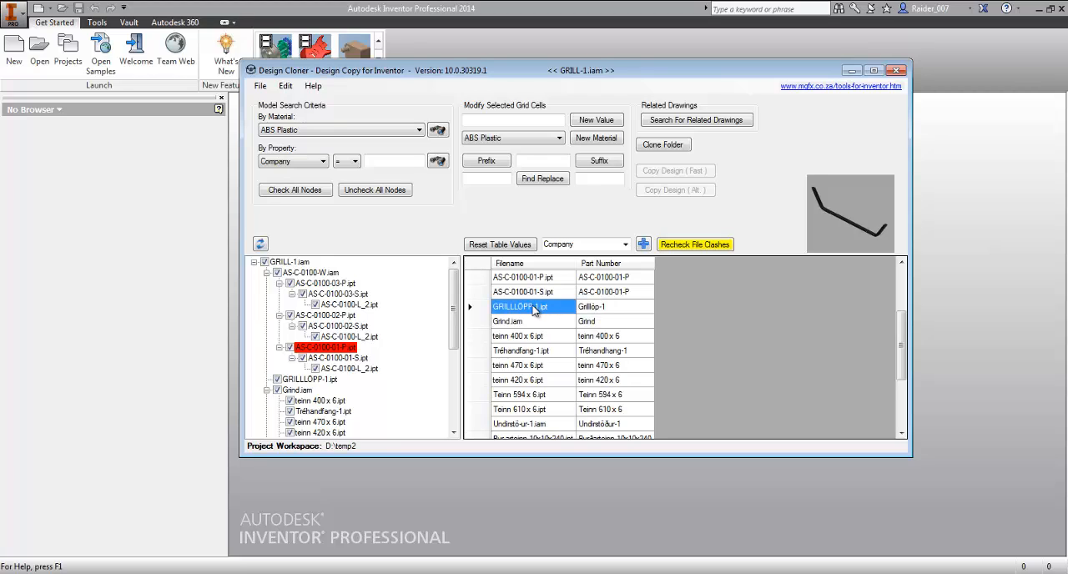
left_click(542, 371)
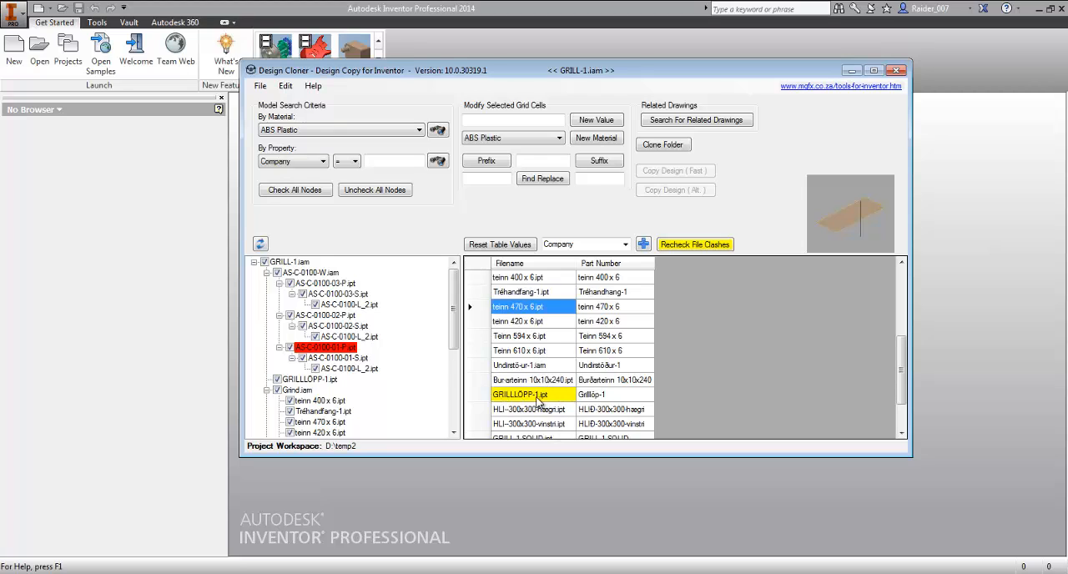
- Add the suffix _B to the second GRILLLÖPP-1.ipt filename and recheck the file clashes
left_click(537, 398)
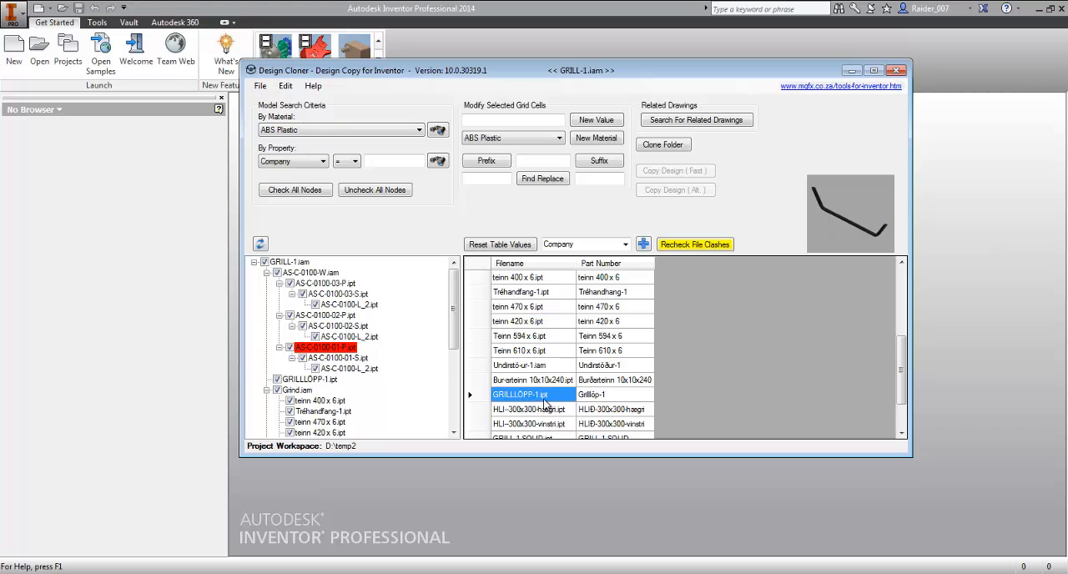
left_click(567, 164)
type("_B")
left_click(612, 160)
left_click(553, 354)
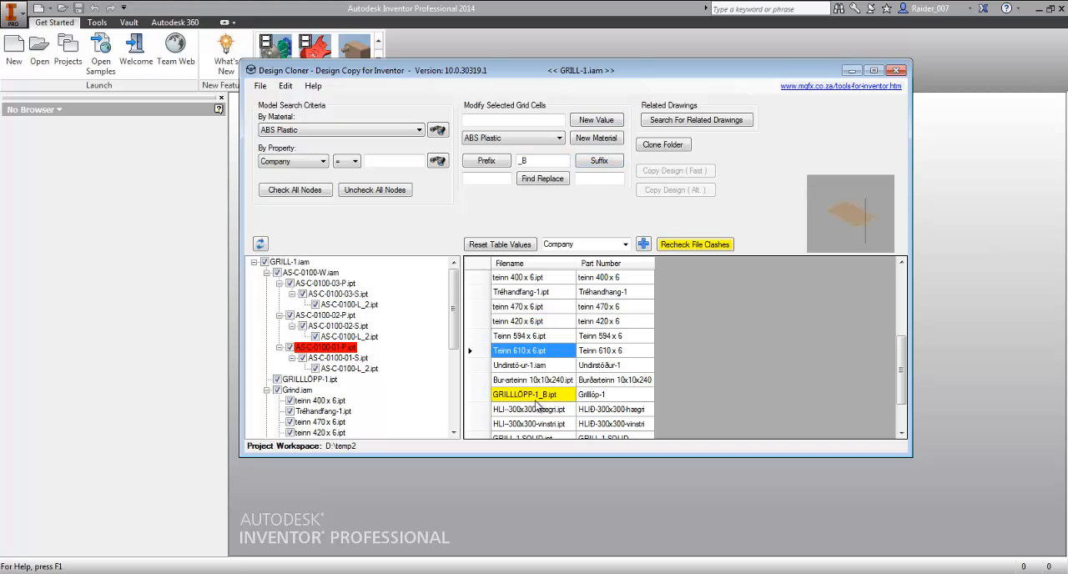
scroll(544, 401, "up", 3)
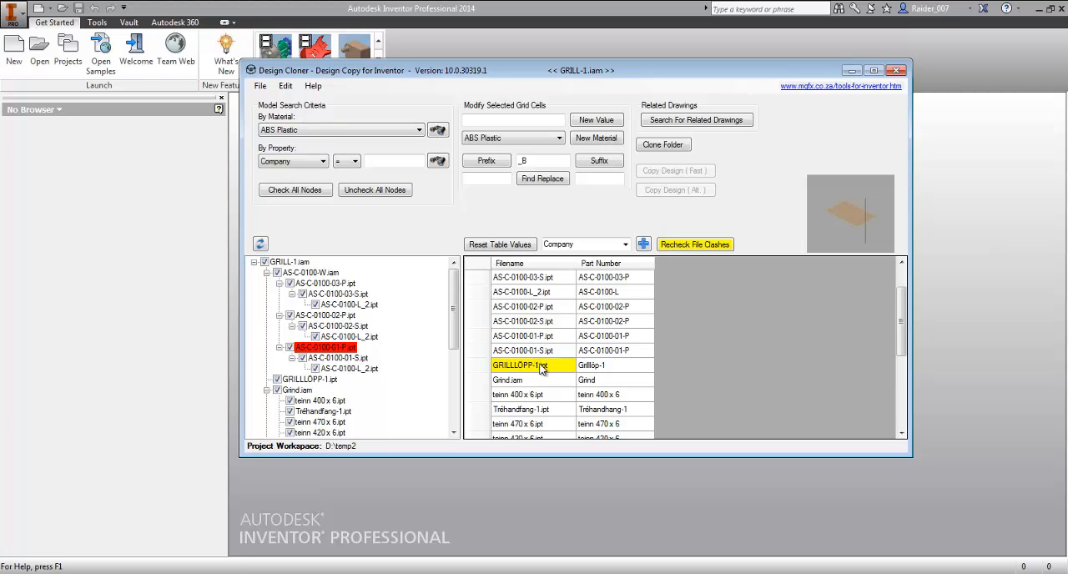
left_click(696, 245)
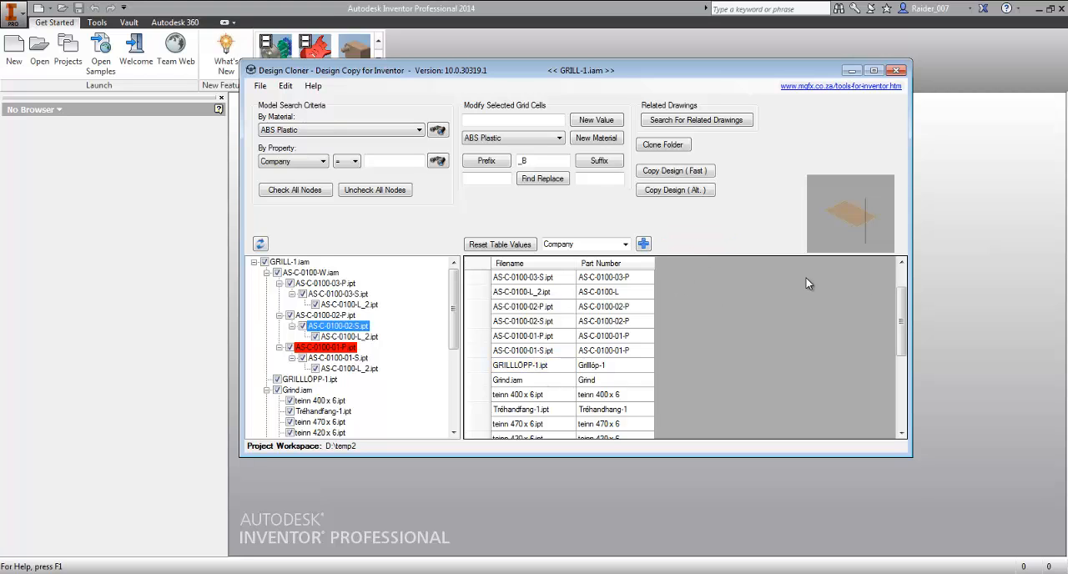
- Disable Include Derived Part Parents, refresh the component tree and preview the parts under AS-C-0100-W.iam
left_click_drag(902, 297, 900, 273)
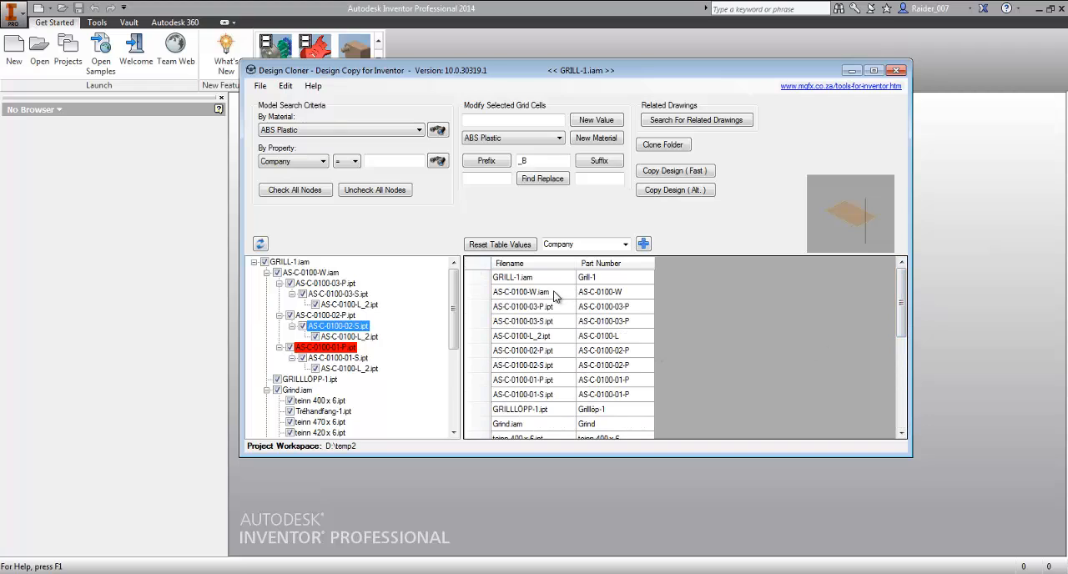
left_click(546, 278)
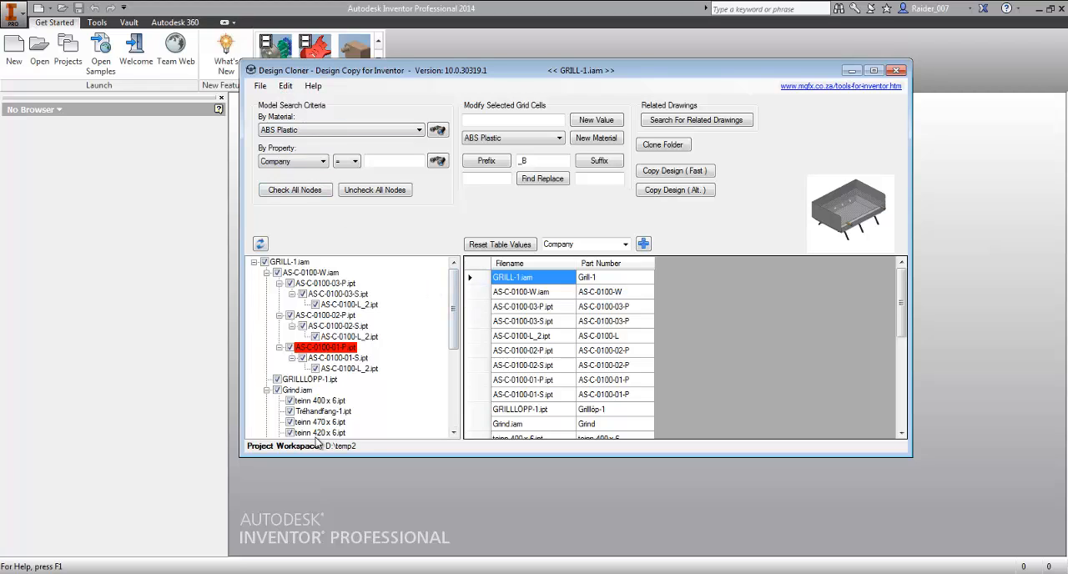
left_click(286, 87)
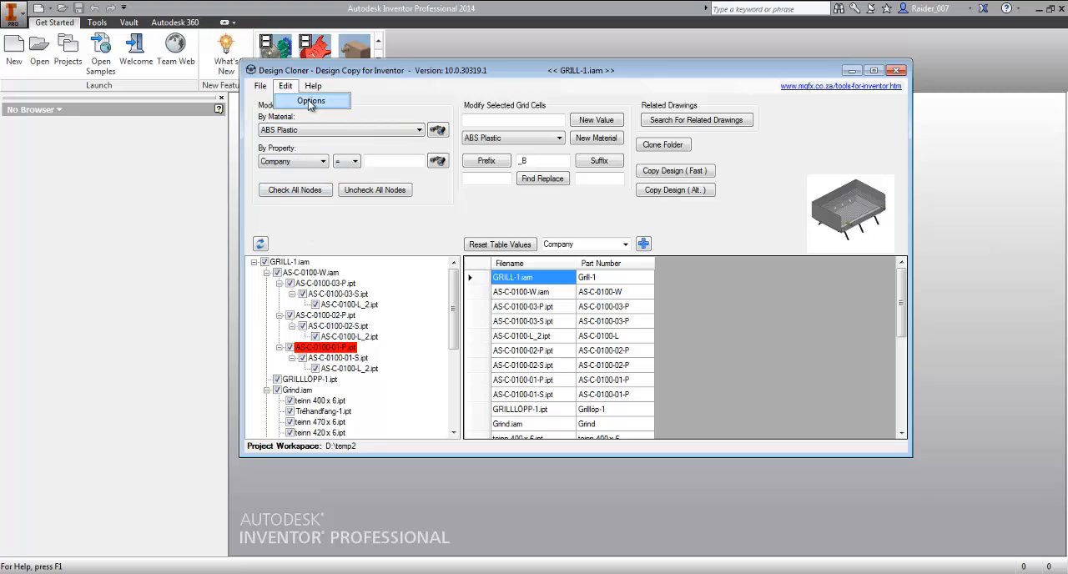
left_click(309, 101)
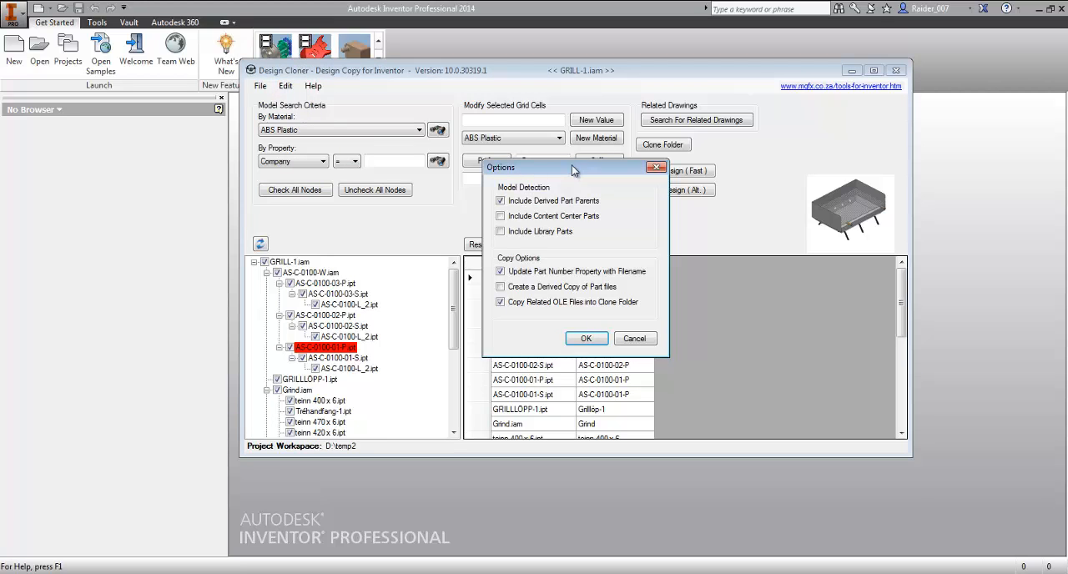
left_click_drag(572, 165, 535, 122)
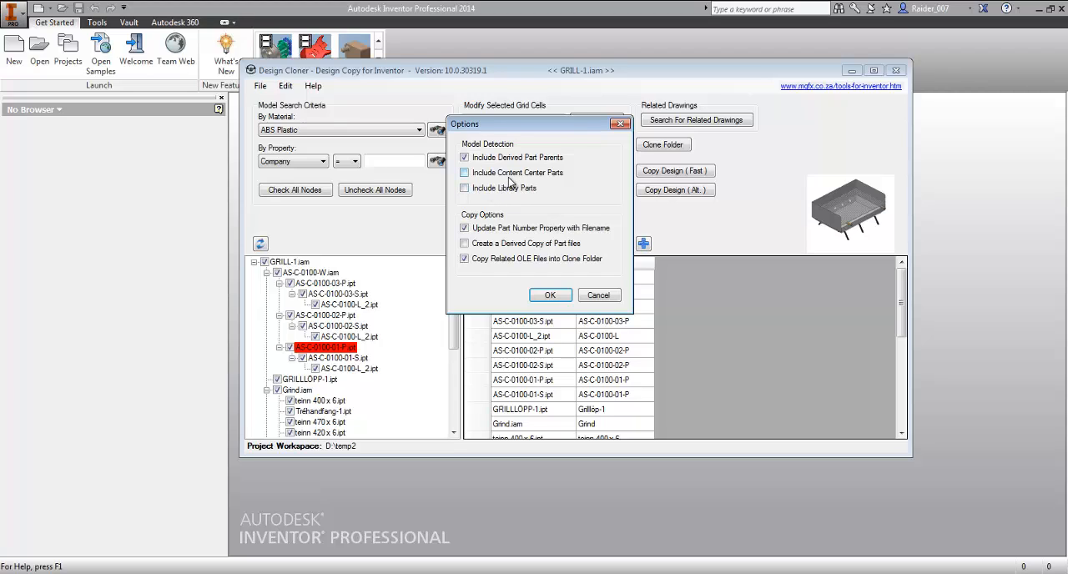
left_click(464, 158)
left_click(551, 295)
left_click(260, 243)
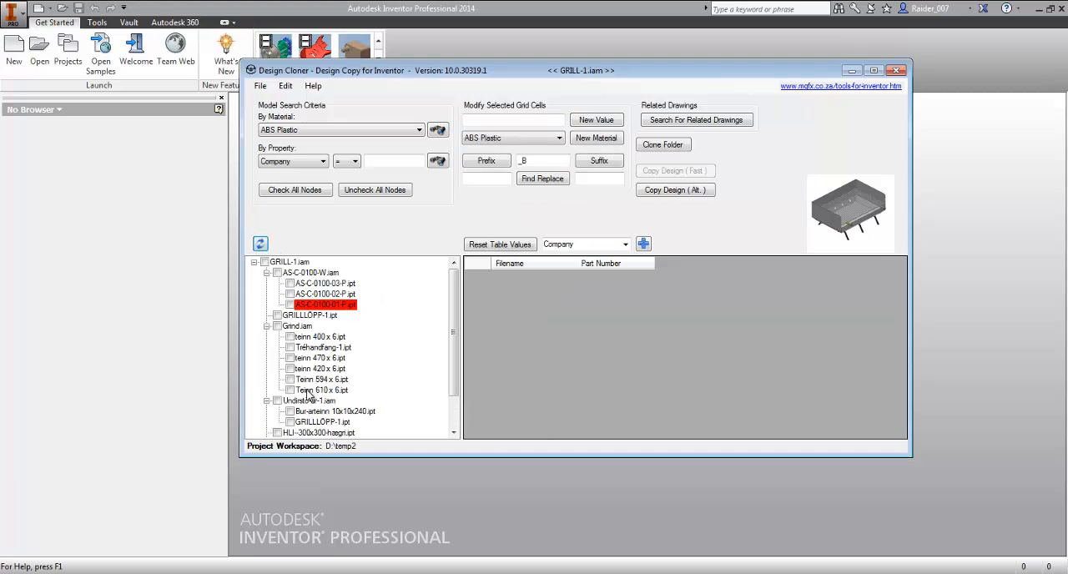
left_click(329, 294)
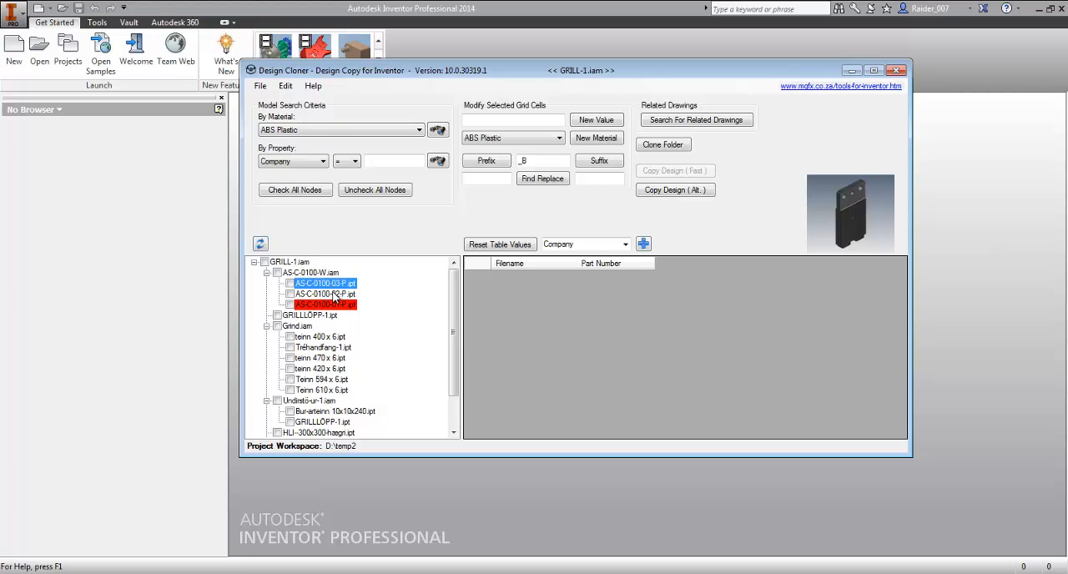
left_click(334, 305)
left_click(334, 293)
left_click(334, 284)
- Enable Include Derived Part Parents in the options and refresh the GRILL-1.iam component tree
left_click(285, 86)
left_click(298, 104)
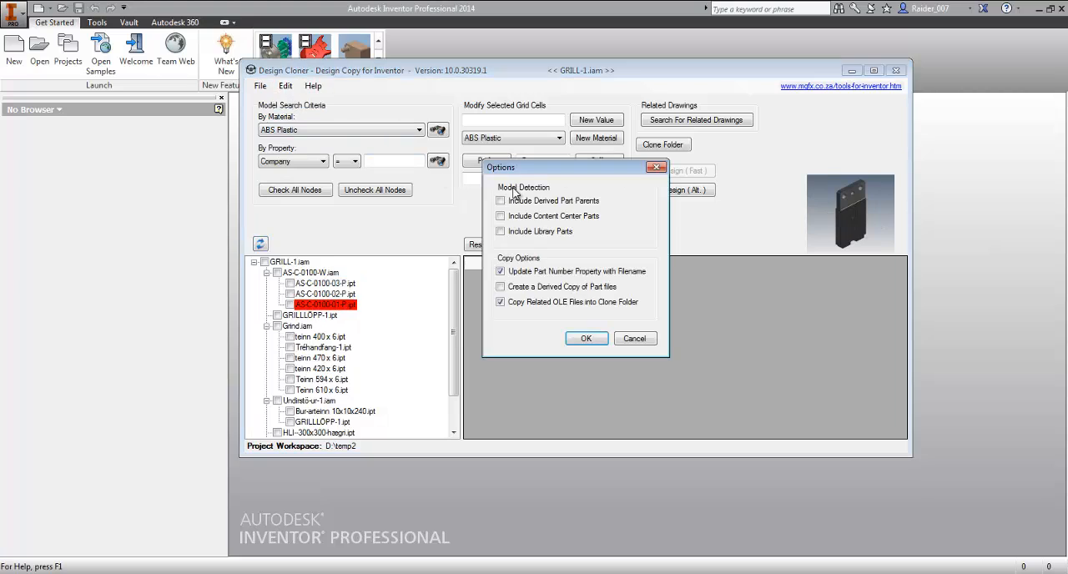
left_click(501, 201)
left_click(587, 339)
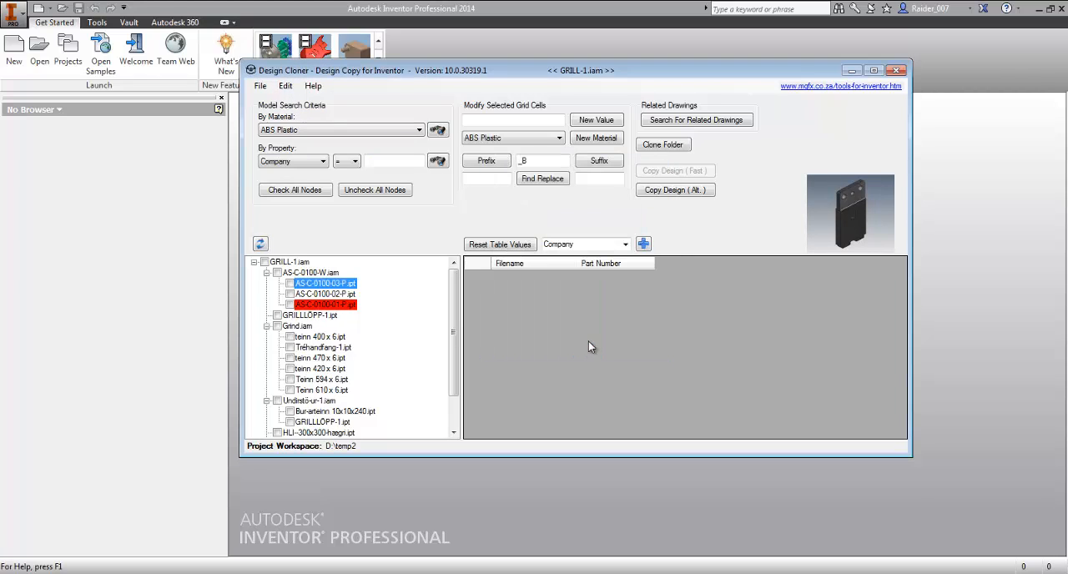
left_click(259, 244)
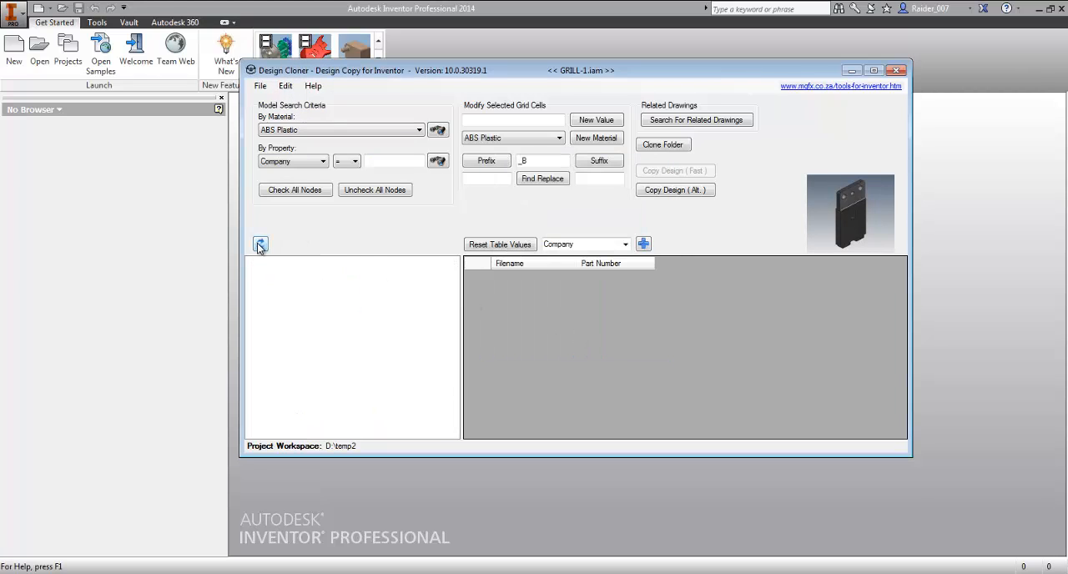
left_click(457, 278)
left_click(457, 278)
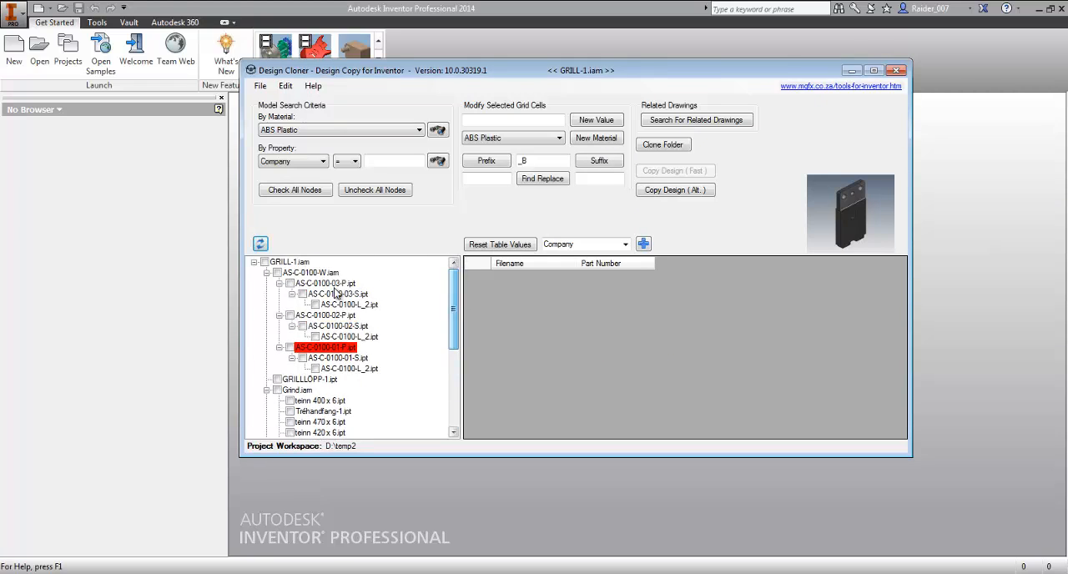
- Examine the derived part chain by previewing AS-C-0100-03-P.ipt, AS-C-0100-03-S.ipt, AS-C-0100-L_2.ipt and the parent assembly AS-C-0100-W.iam
left_click(302, 284)
left_click(327, 294)
left_click(348, 305)
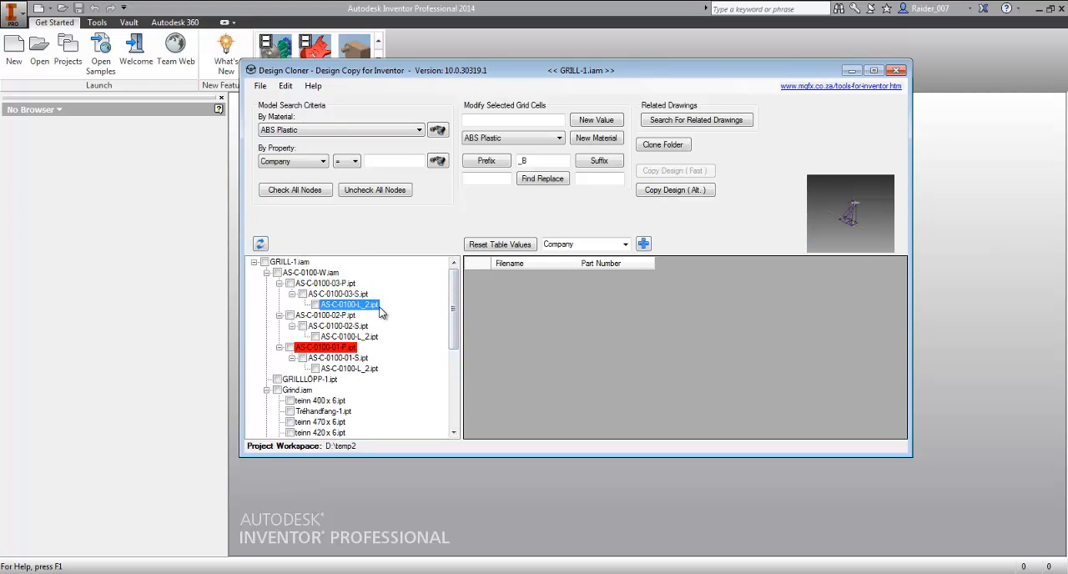
left_click(361, 296)
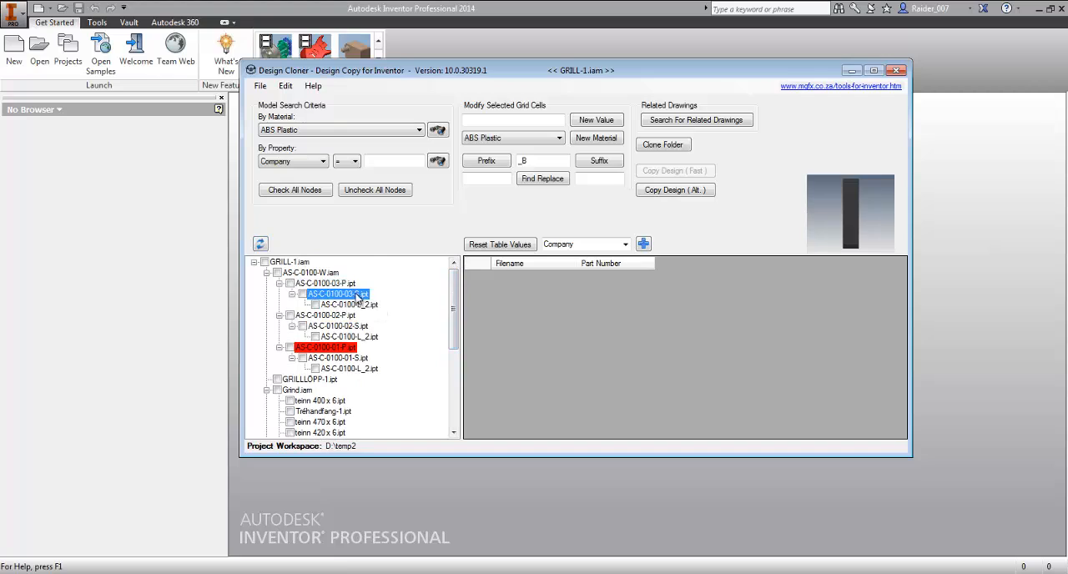
left_click(346, 284)
key("Up")
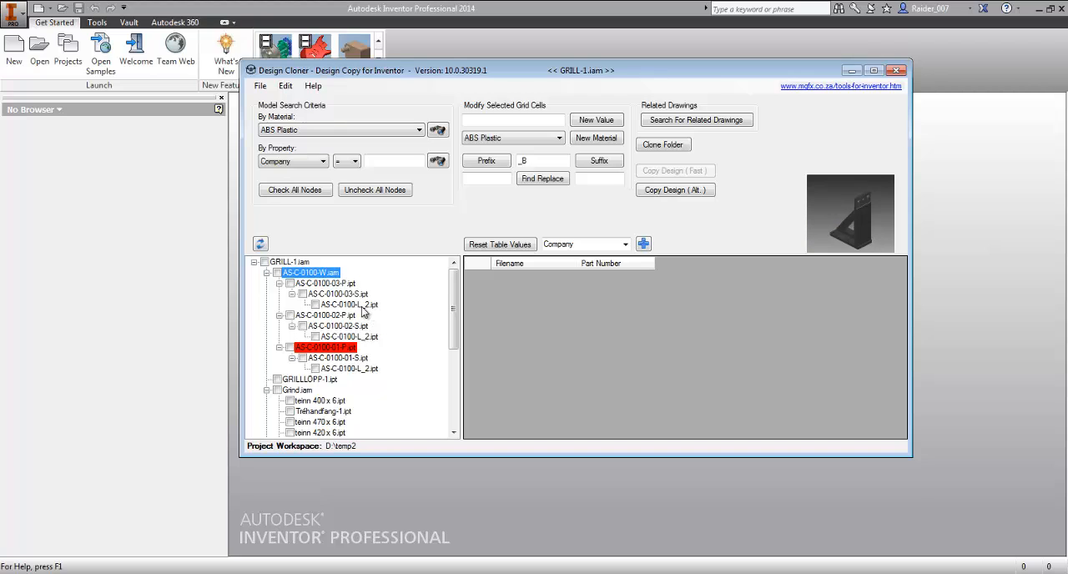
left_click(347, 305)
left_click_drag(853, 212, 855, 230)
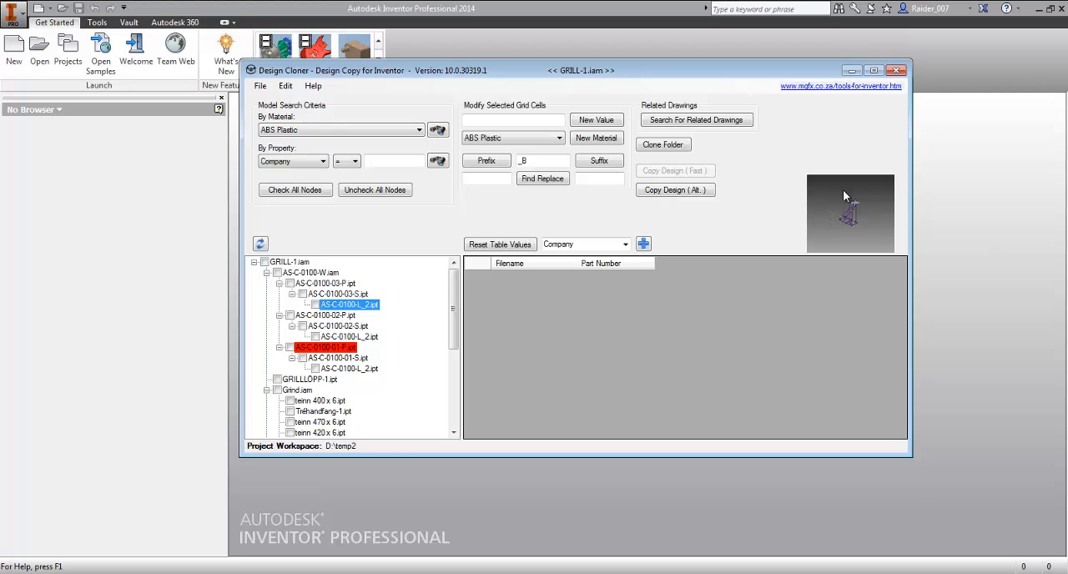
left_click(347, 295)
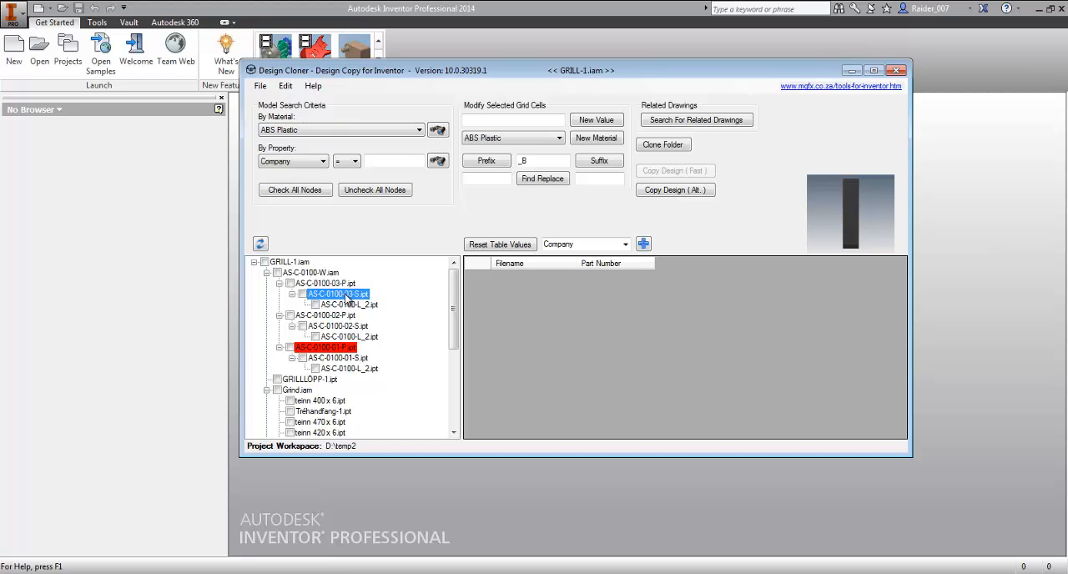
left_click(334, 283)
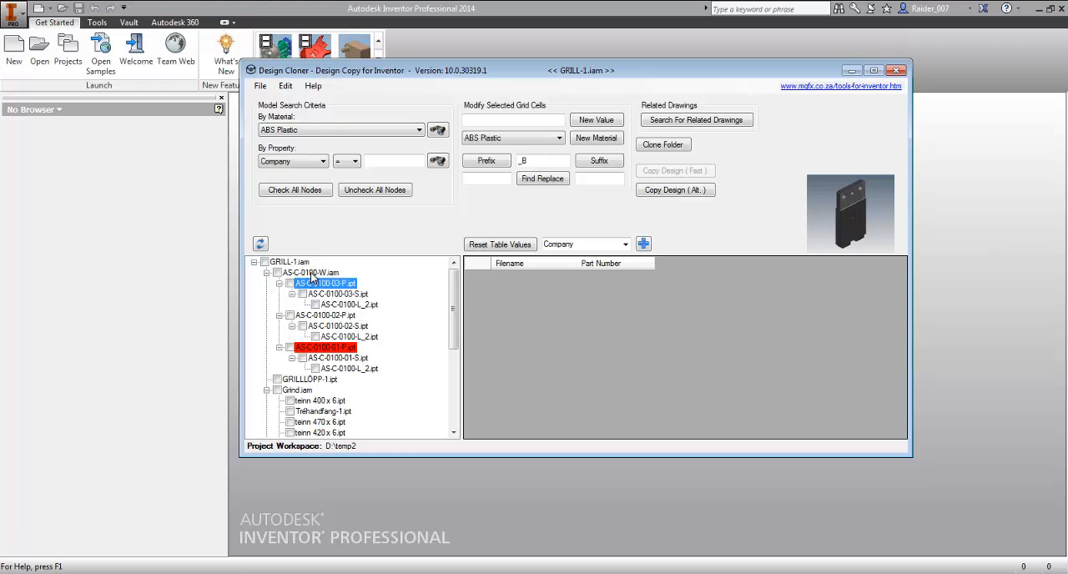
left_click(313, 272)
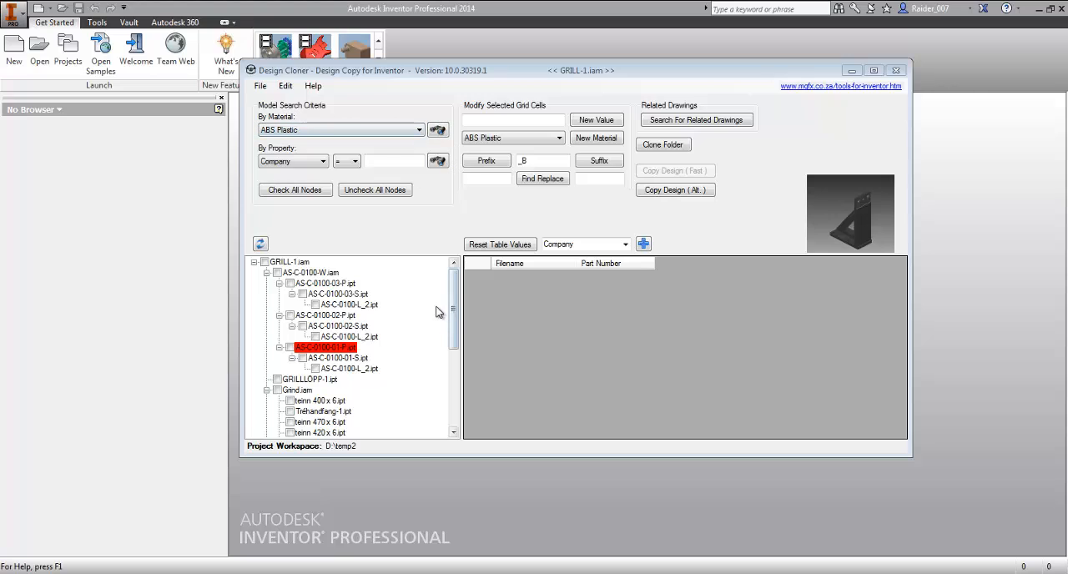
- Uncheck all nodes in the component tree and search the assembly for models with the material Steel
left_click(377, 192)
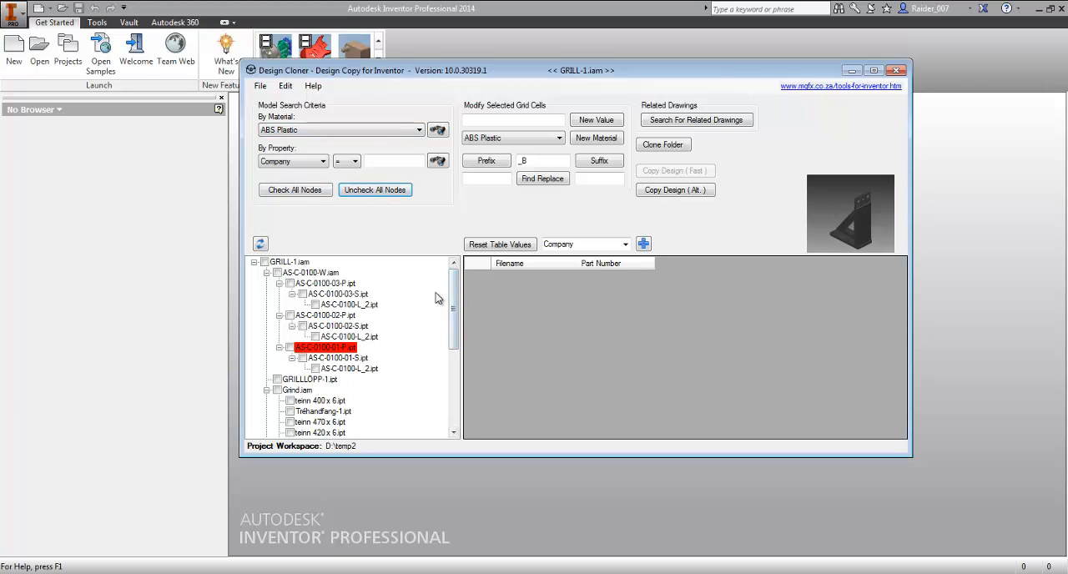
mouse_move(453, 289)
left_mouse_down()
mouse_move(446, 375)
mouse_move(451, 282)
left_mouse_up()
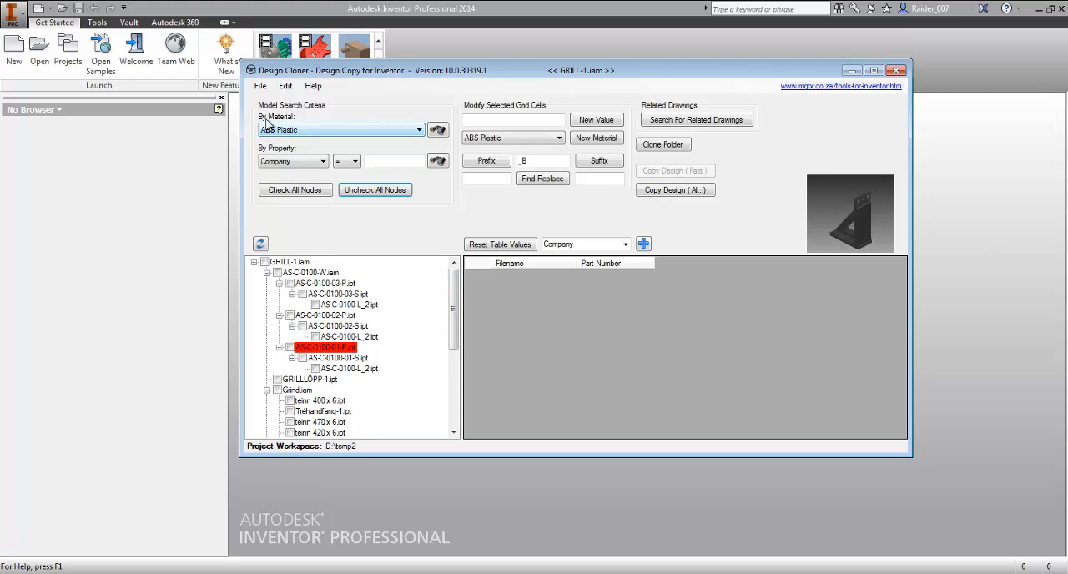
left_click(417, 132)
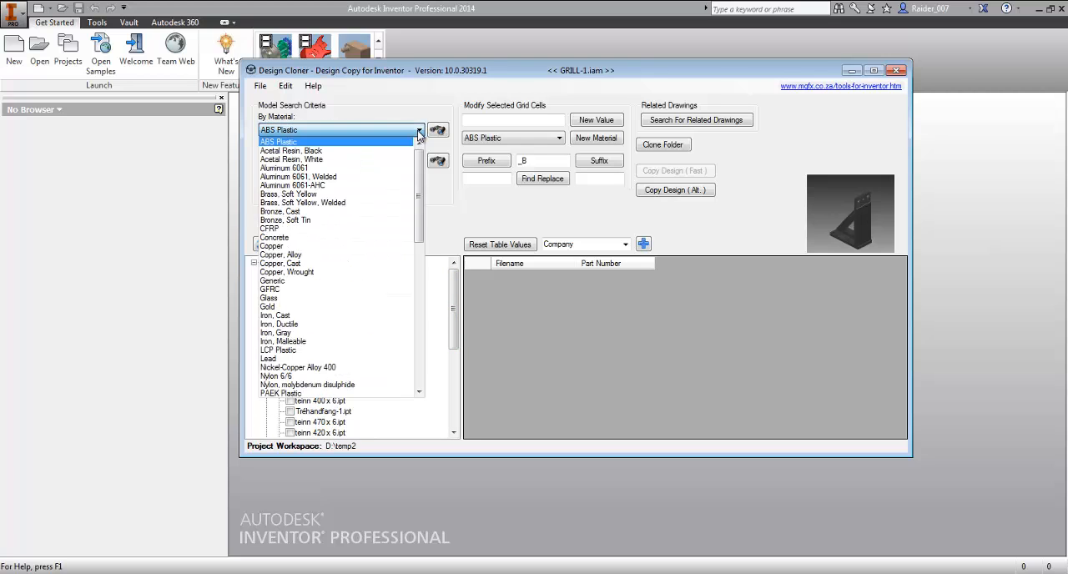
left_click_drag(417, 174, 418, 300)
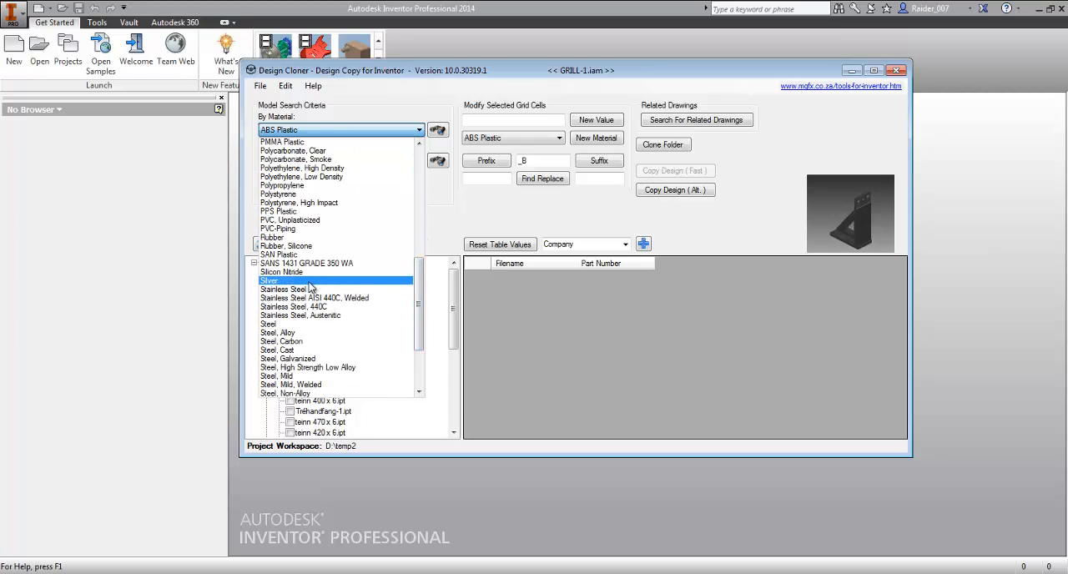
left_click(302, 327)
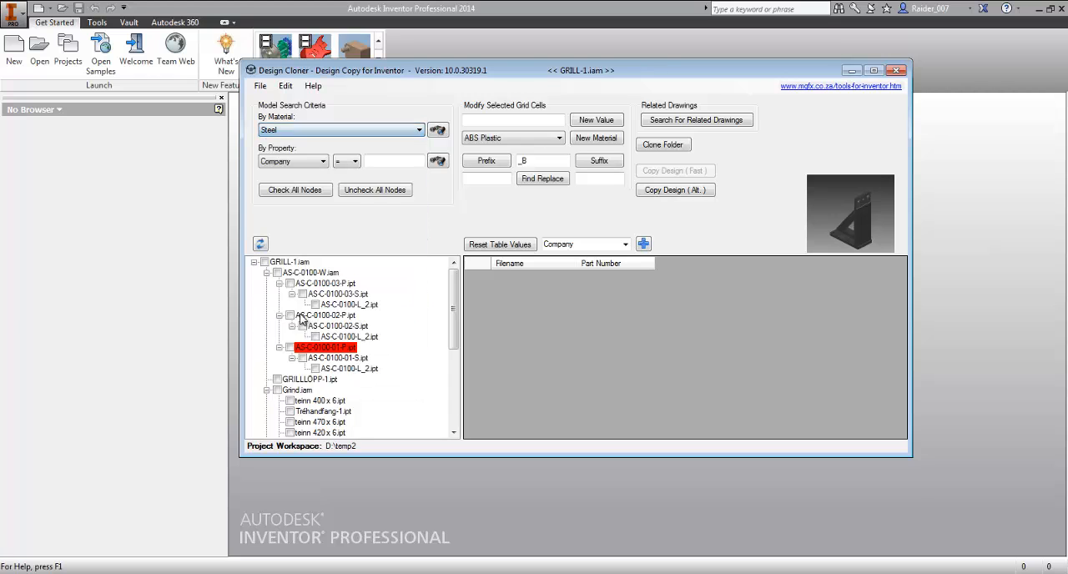
left_click(437, 131)
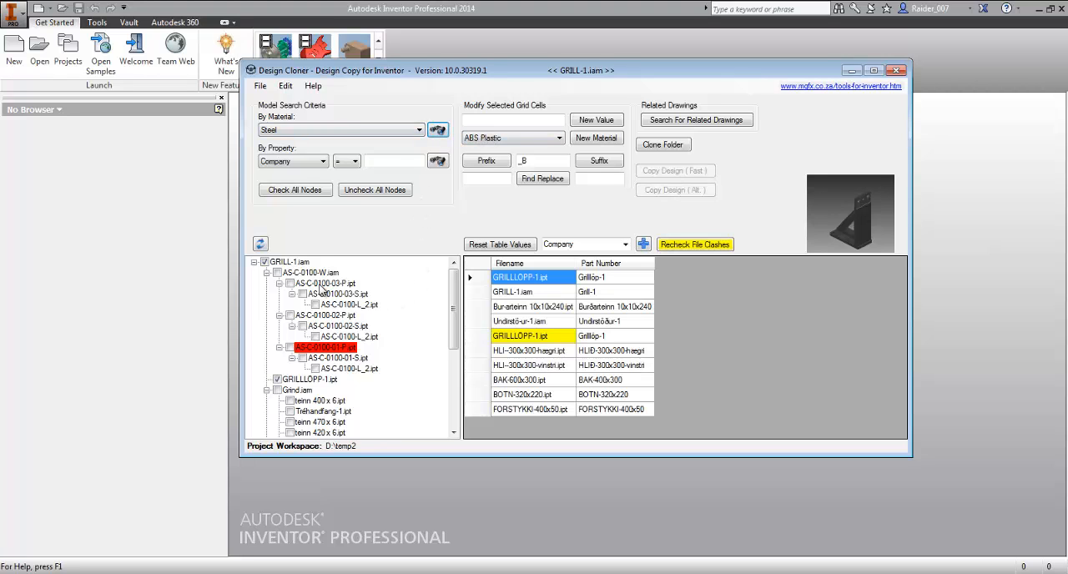
left_click_drag(451, 300, 449, 377)
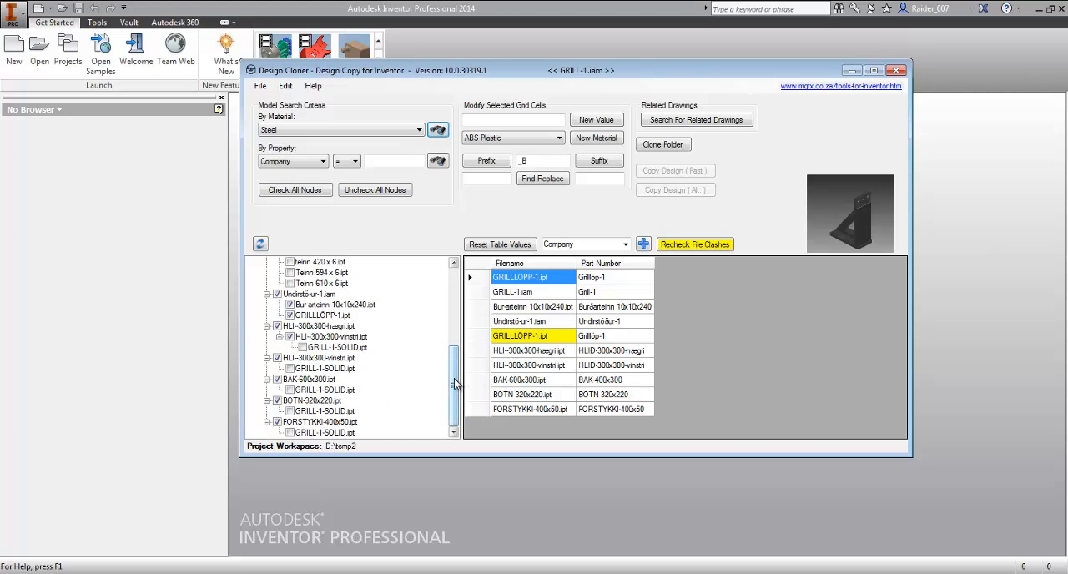
- Compare the two clashing GRILLLÖPP-1.ipt entries, append _B to the second filename and recheck the file clashes
left_click(543, 280)
left_click(546, 335)
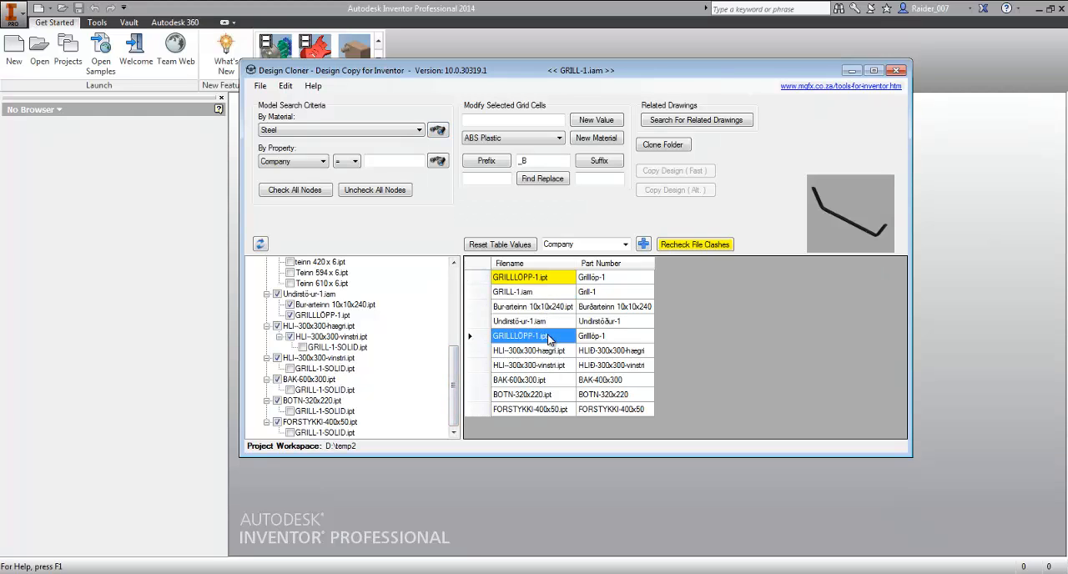
left_click(534, 277)
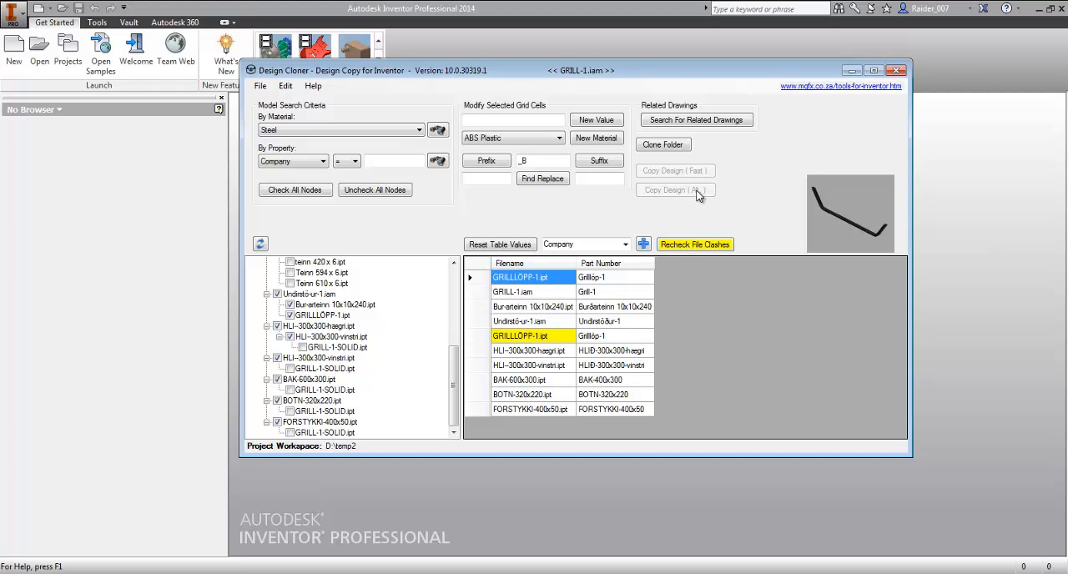
left_click(548, 337)
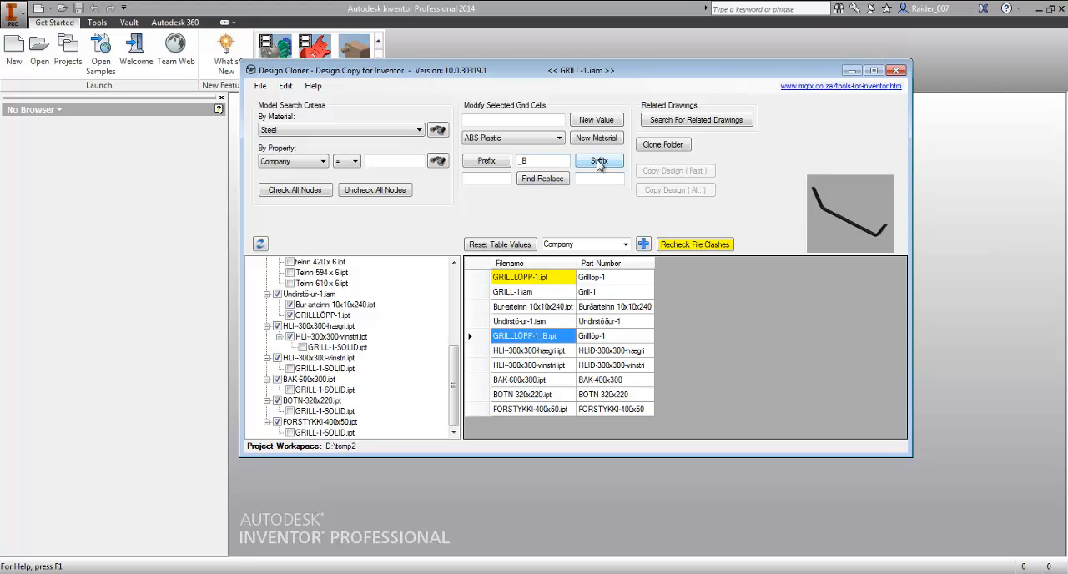
left_click(697, 244)
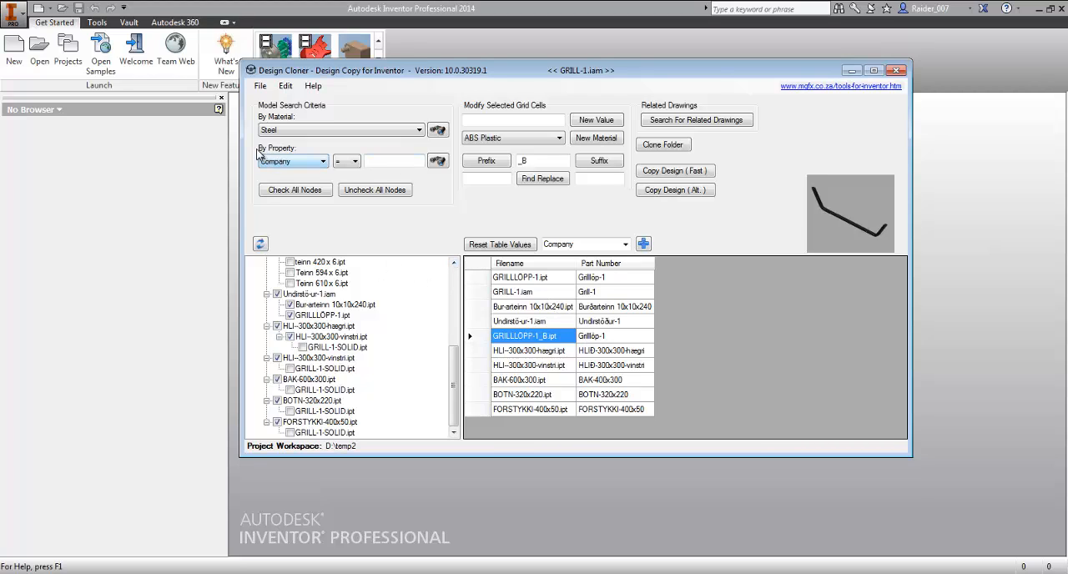
- Review the property and comparison operator choices available for searching models by property
left_click(323, 161)
left_click(354, 161)
left_click(340, 173)
left_click(394, 163)
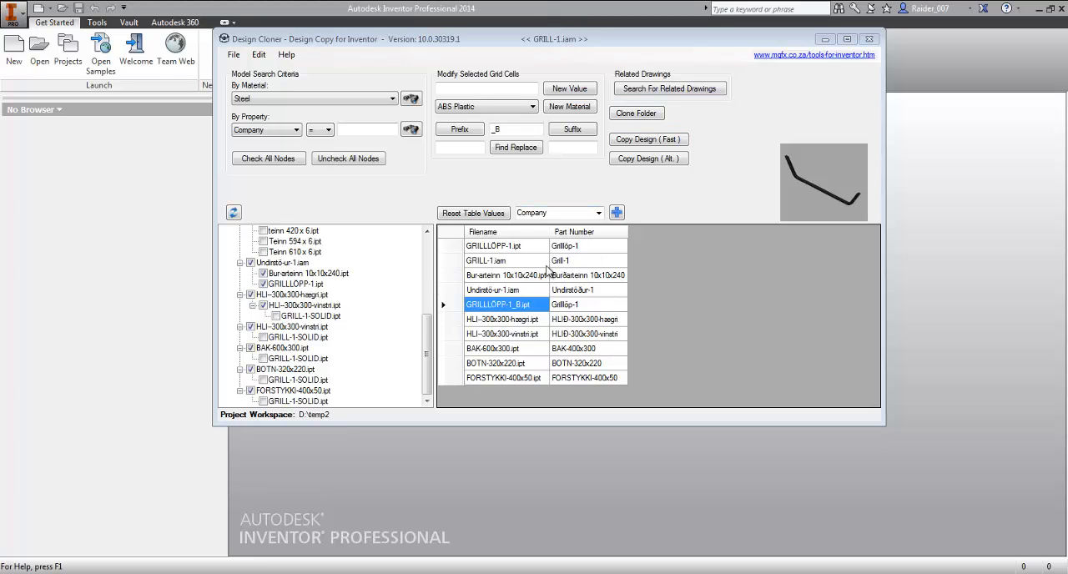
- Check every node in the component tree and preview GRILL-1.iam from the file table
left_click(428, 348)
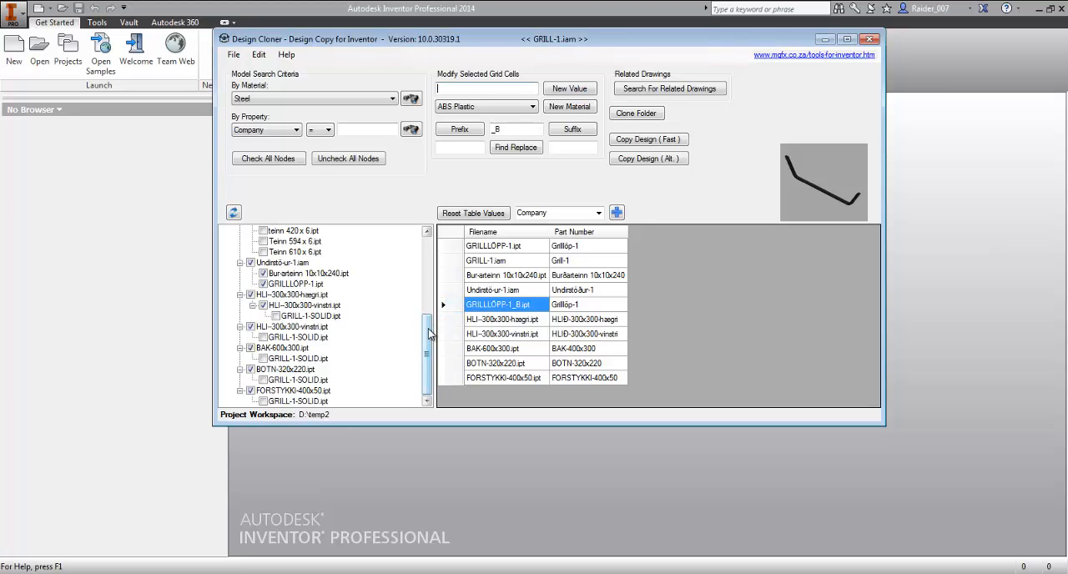
scroll(430, 334, "up", 10)
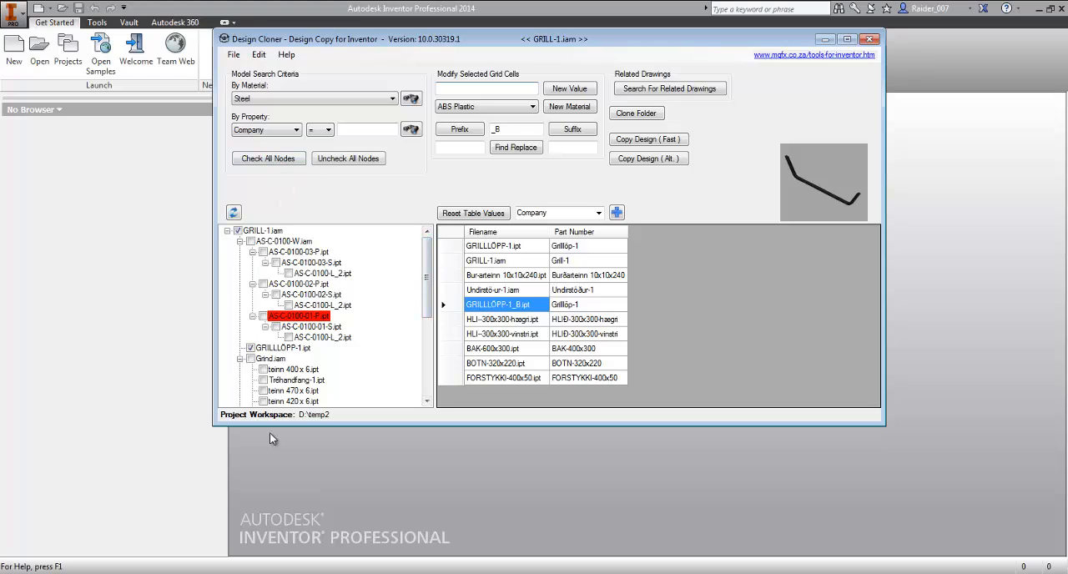
left_click(276, 161)
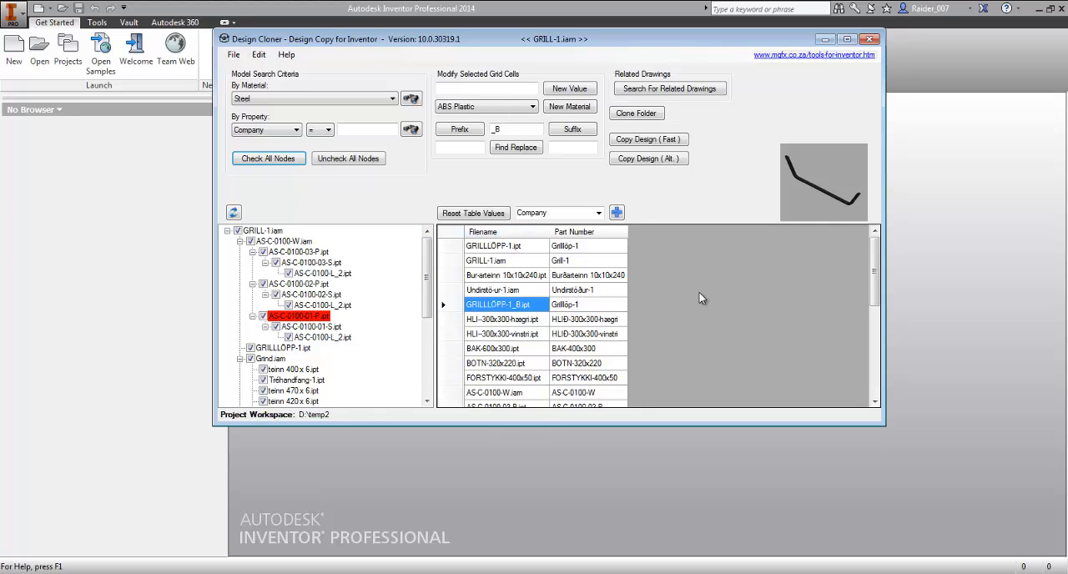
left_click(499, 264)
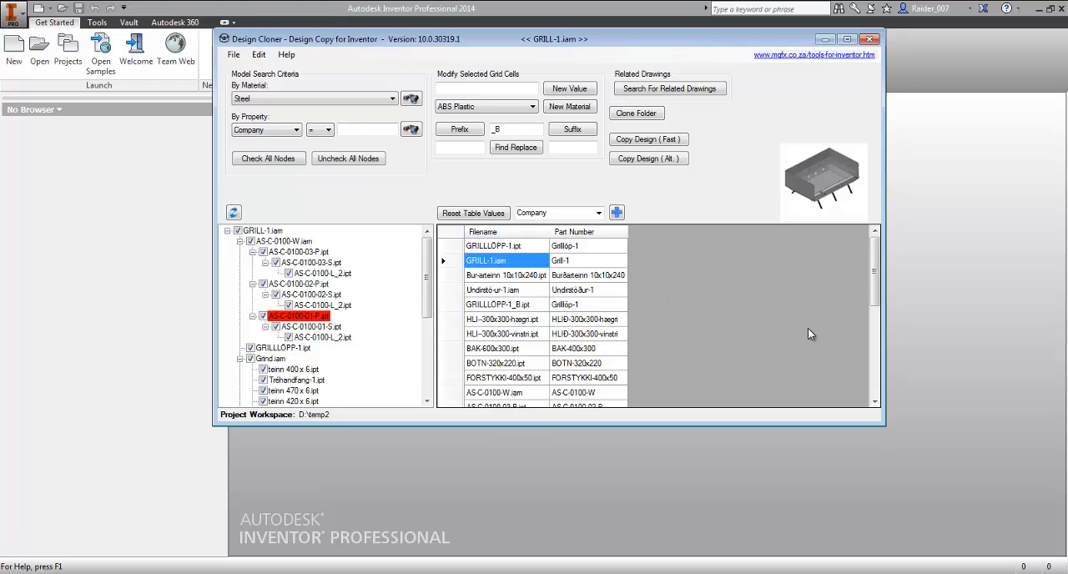
mouse_move(874, 261)
left_mouse_down()
mouse_move(872, 388)
mouse_move(873, 259)
left_mouse_up()
- Add a Material property column to the file table
left_click(597, 213)
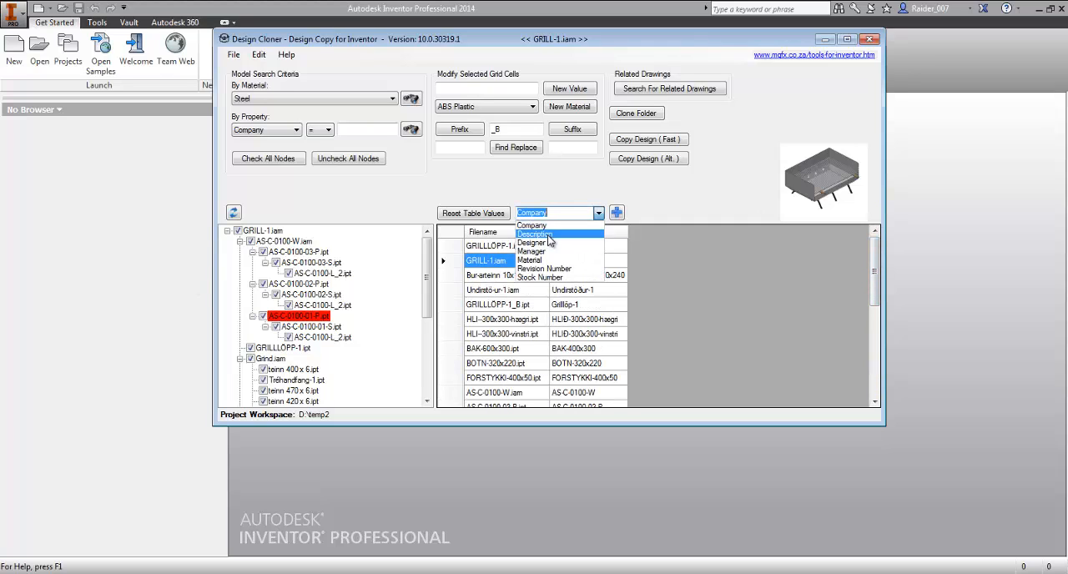
left_click(552, 260)
left_click(615, 212)
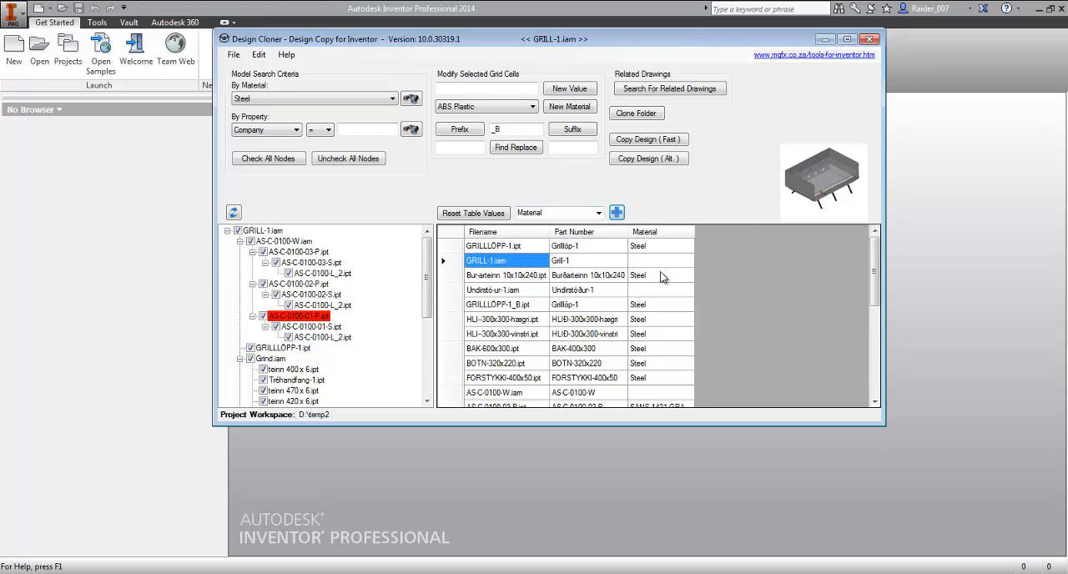
- Add a Revision Number column to the file table and enlarge the Design Cloner window to show more rows
left_click(598, 213)
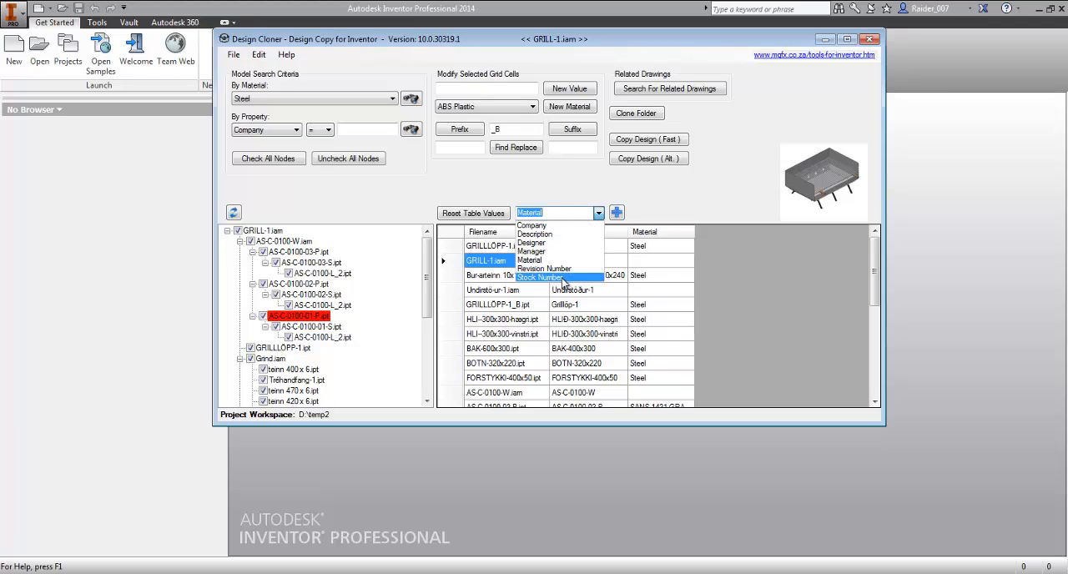
left_click(544, 269)
left_click(616, 213)
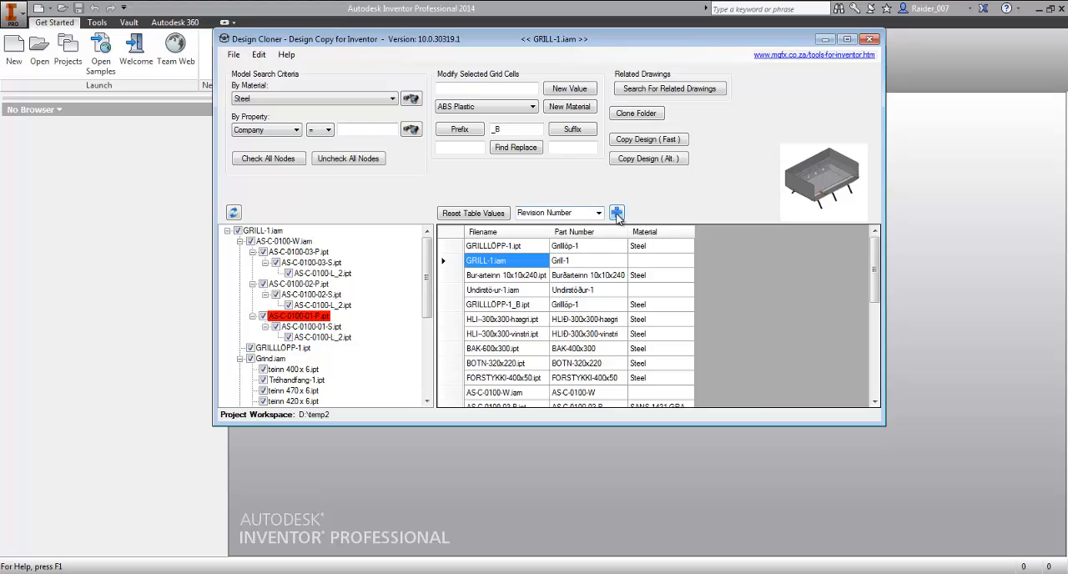
left_click_drag(710, 40, 684, 16)
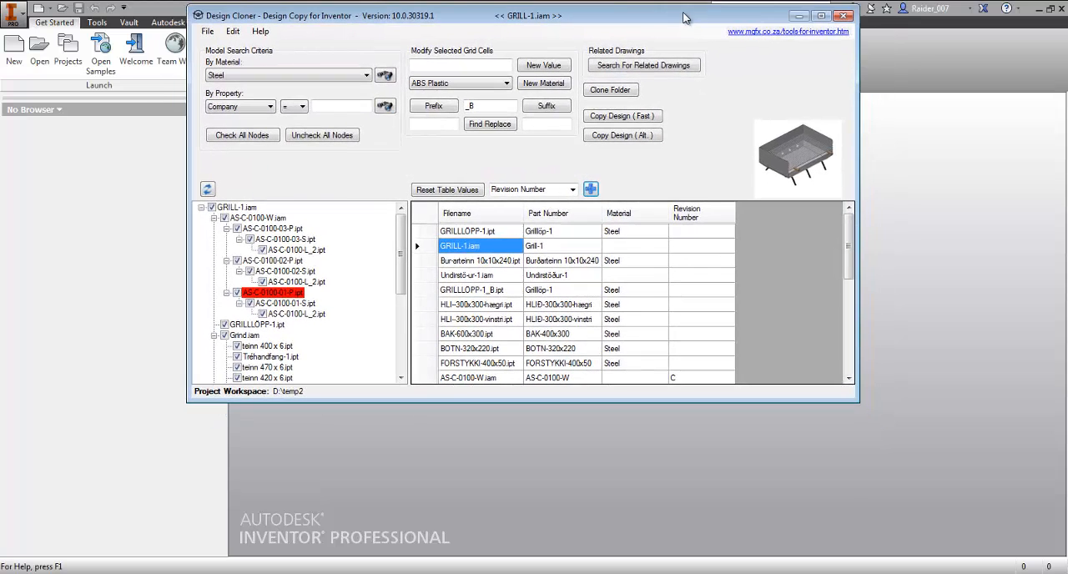
left_click_drag(856, 402, 886, 568)
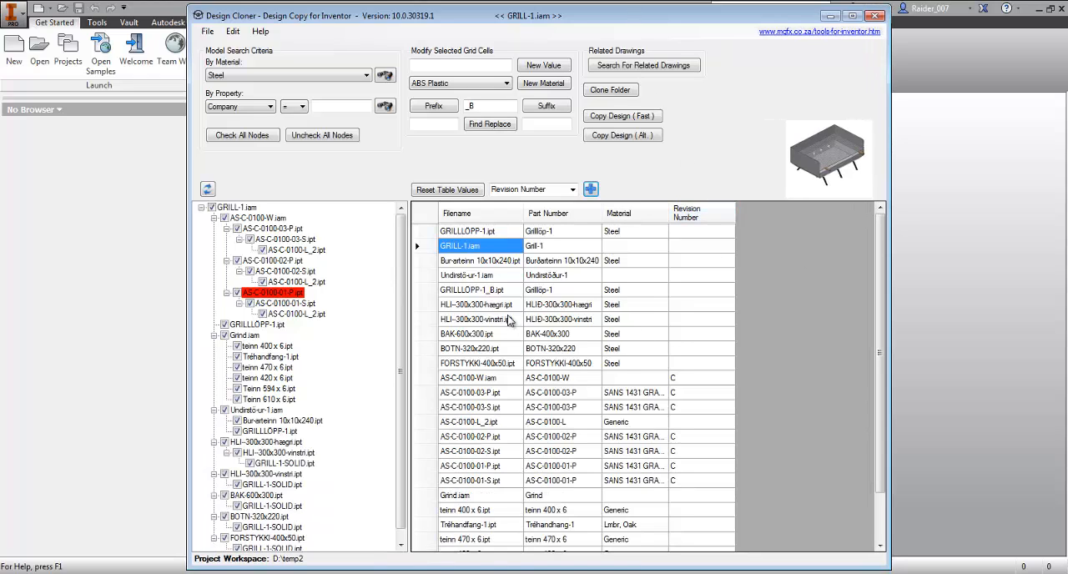
- Append the suffix _X1234AB to every filename in the file table
left_click(492, 233)
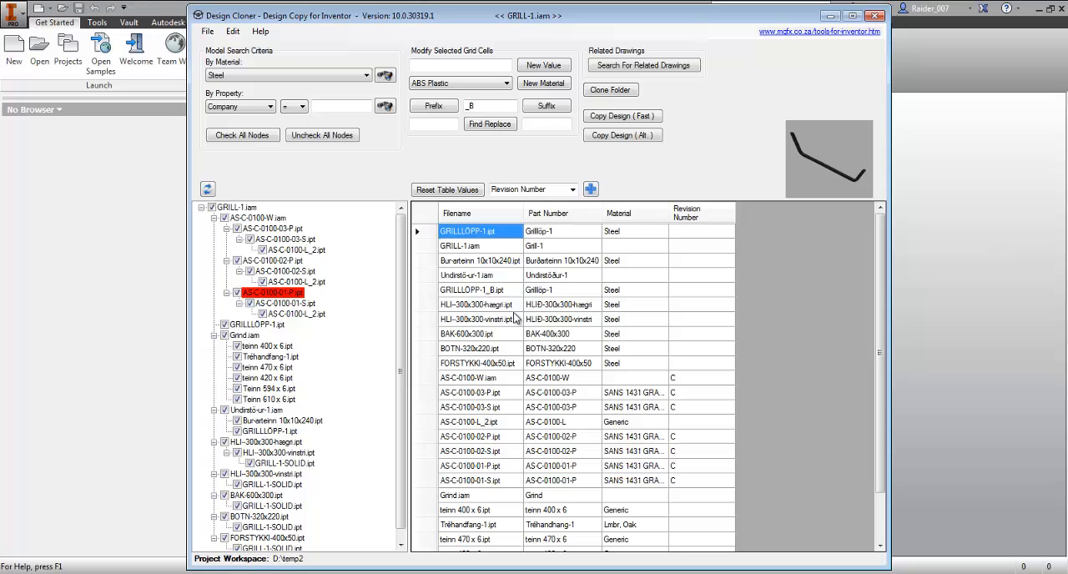
left_click_drag(489, 236, 484, 541)
scroll(478, 406, "up", 2)
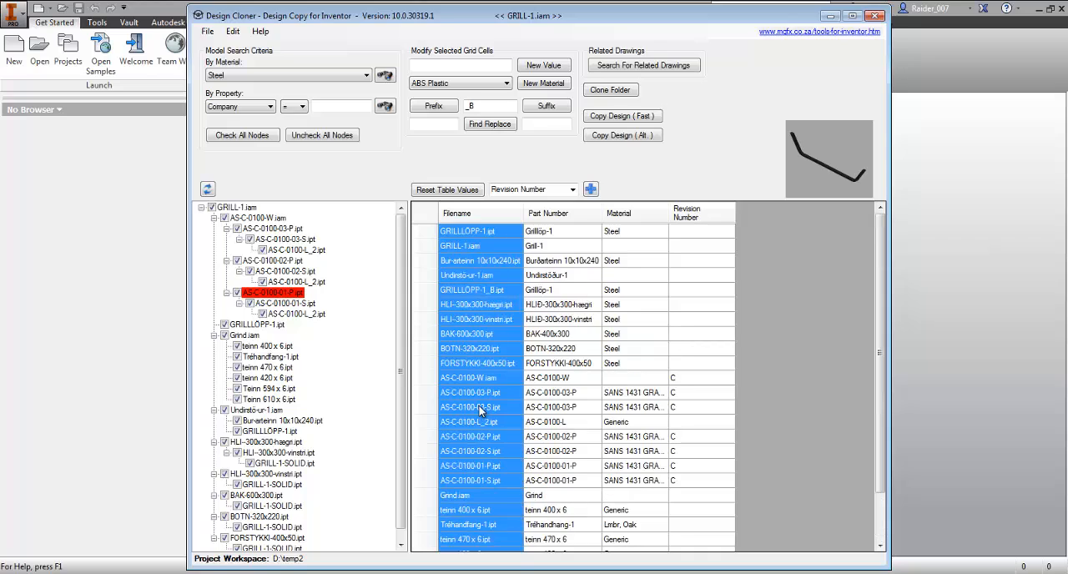
left_click(480, 106)
left_click(546, 106)
left_click(501, 422)
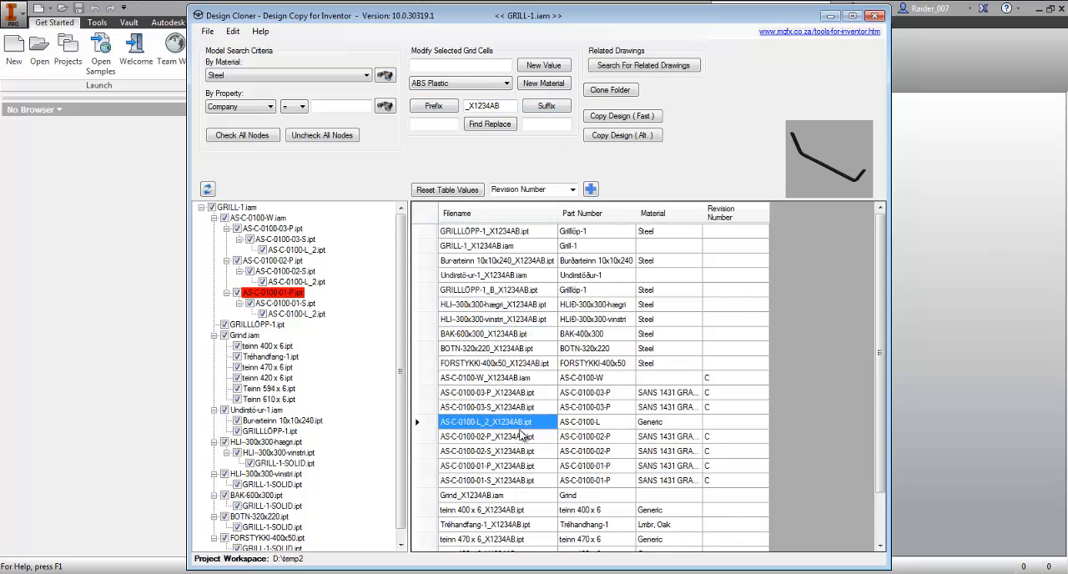
left_click(537, 308)
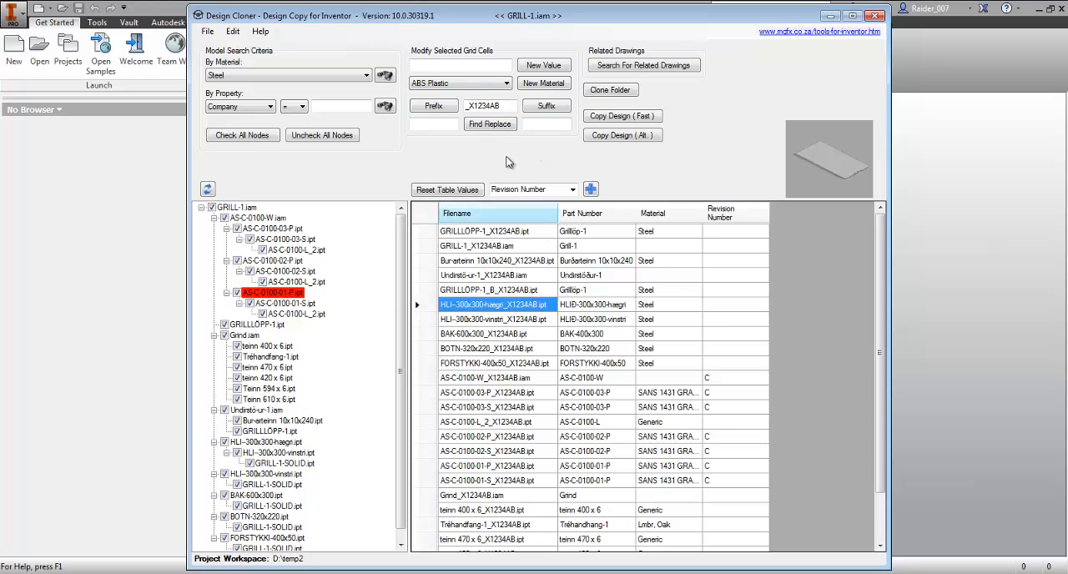
- Find X1234AB in all the filenames and replace it with X1235AB
left_click_drag(468, 106, 510, 105)
key("ctrl+c")
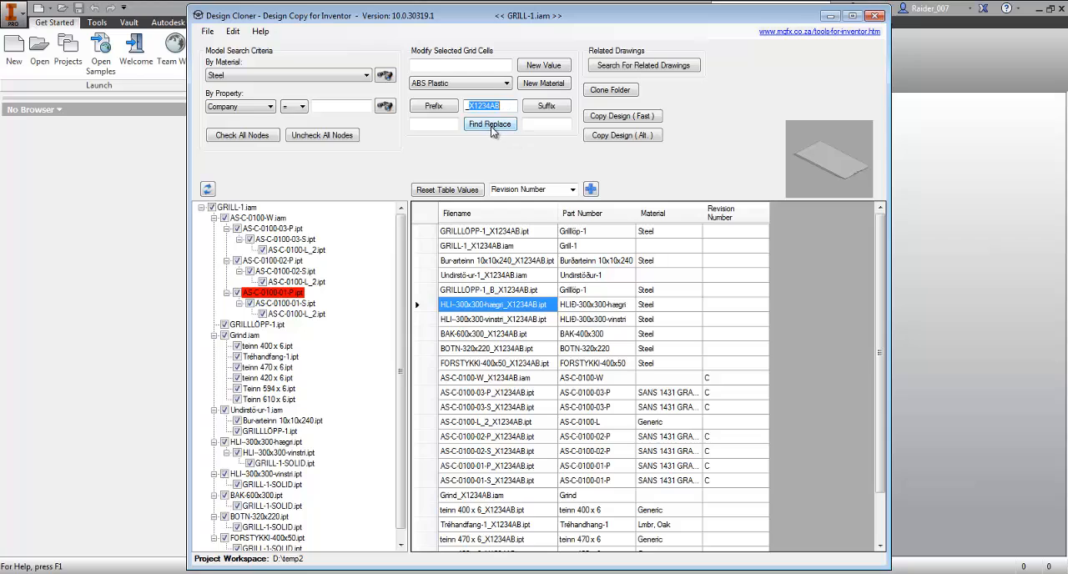
left_click(436, 124)
key("ctrl+v")
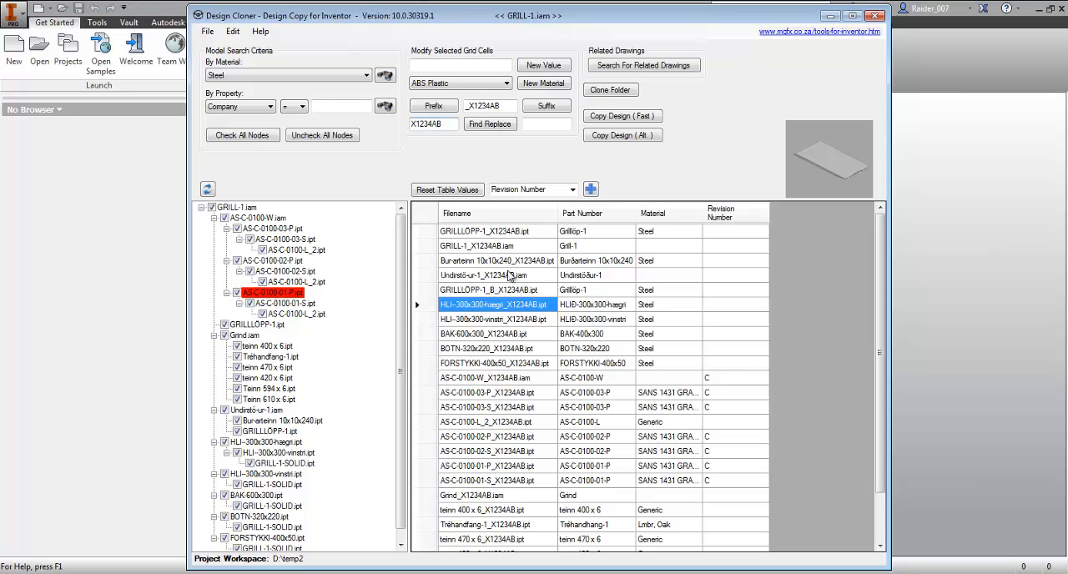
left_click_drag(509, 235, 502, 561)
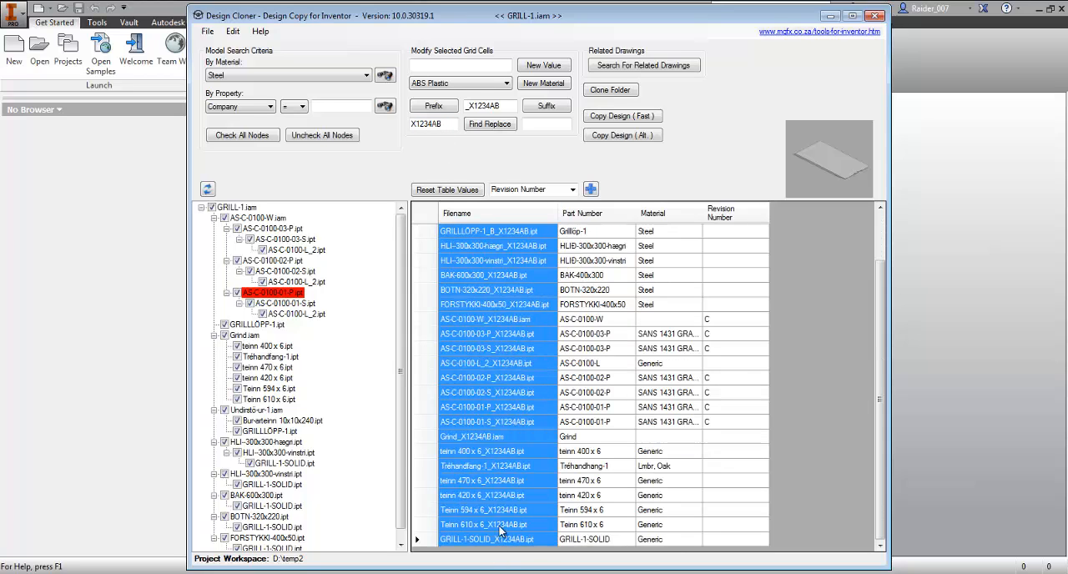
scroll(517, 367, "up", 2)
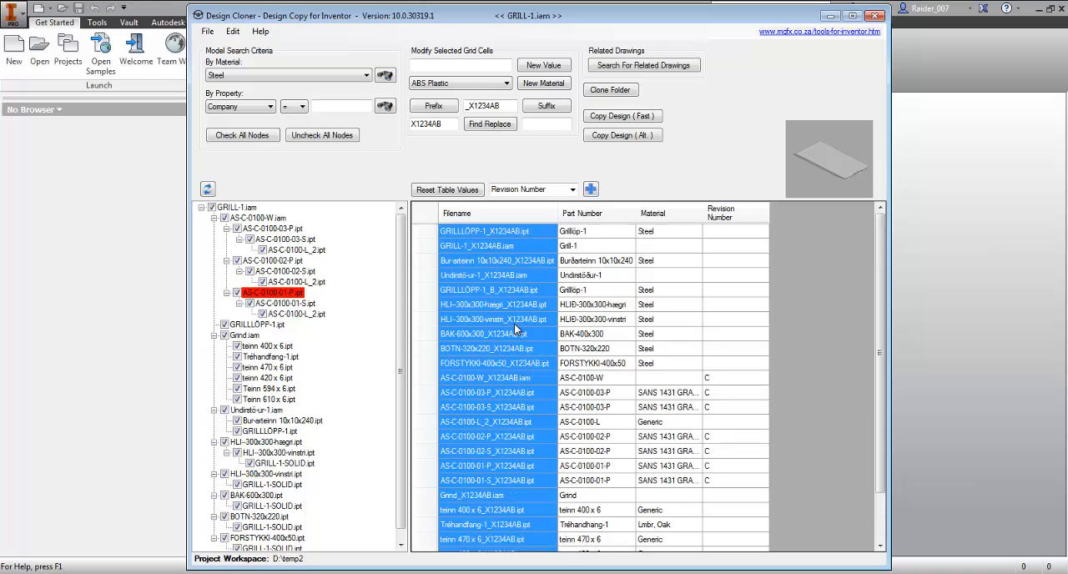
left_click(544, 127)
key("ctrl+v")
type("5")
key("End")
left_click(487, 125)
mouse_move(881, 297)
left_mouse_down()
mouse_move(877, 390)
mouse_move(882, 284)
left_mouse_up()
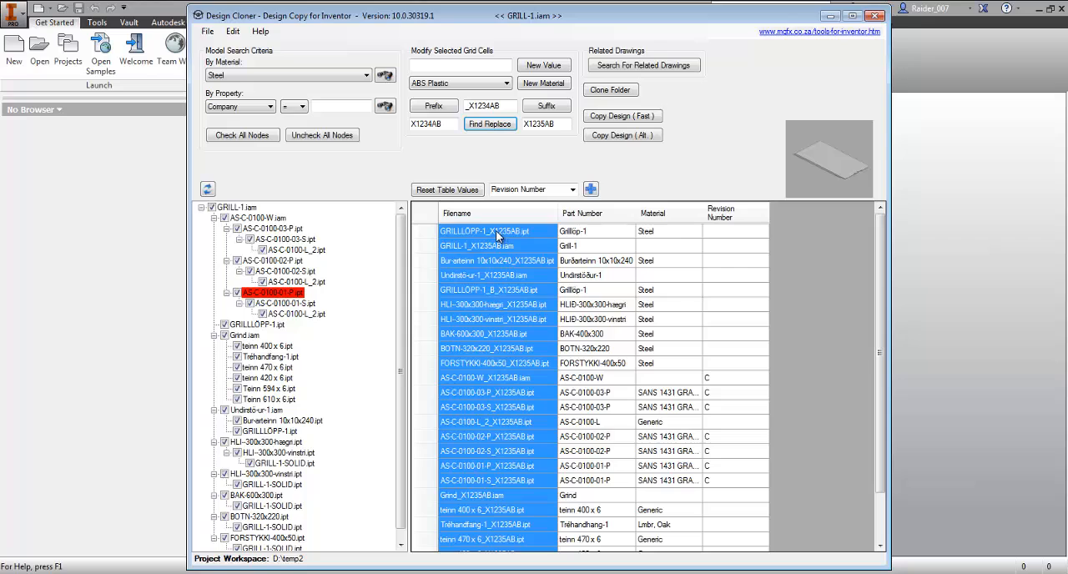
- Compare the Part Number column with the modified filenames across all rows of the file table
left_click(614, 232)
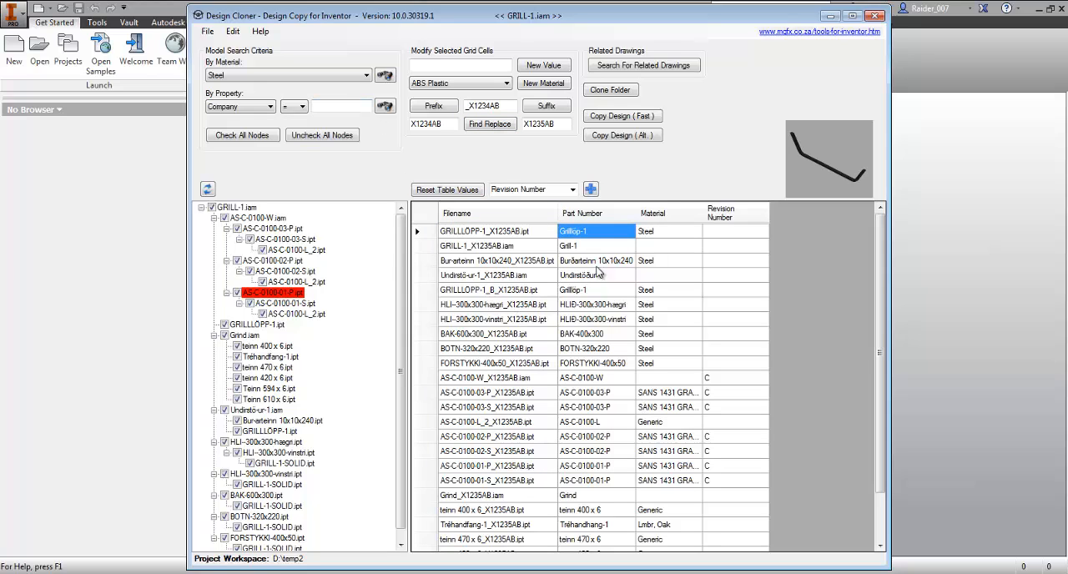
left_click_drag(609, 233, 619, 539)
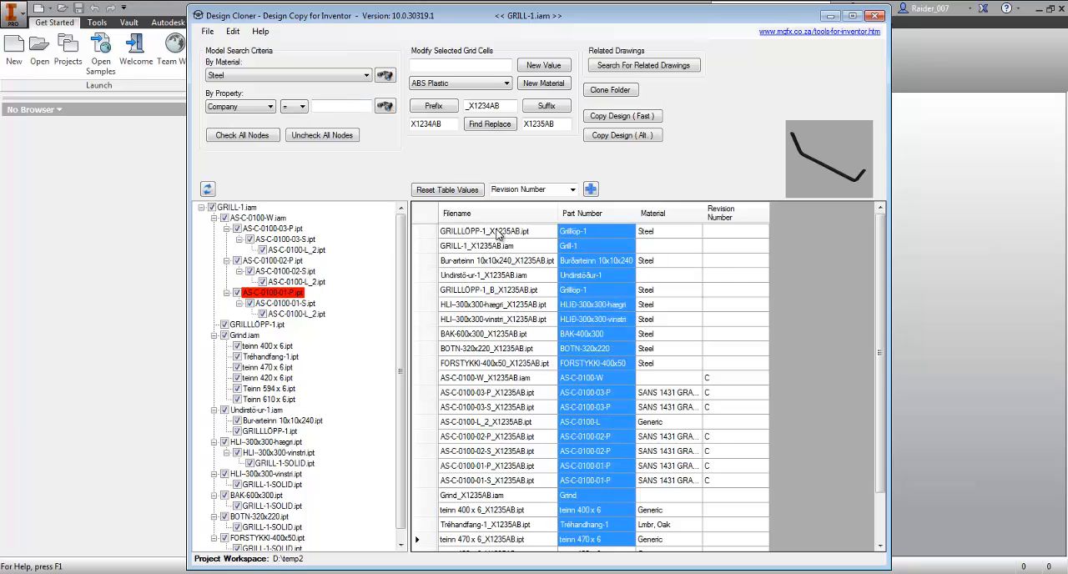
left_click_drag(499, 234, 504, 467)
left_click_drag(604, 233, 596, 539)
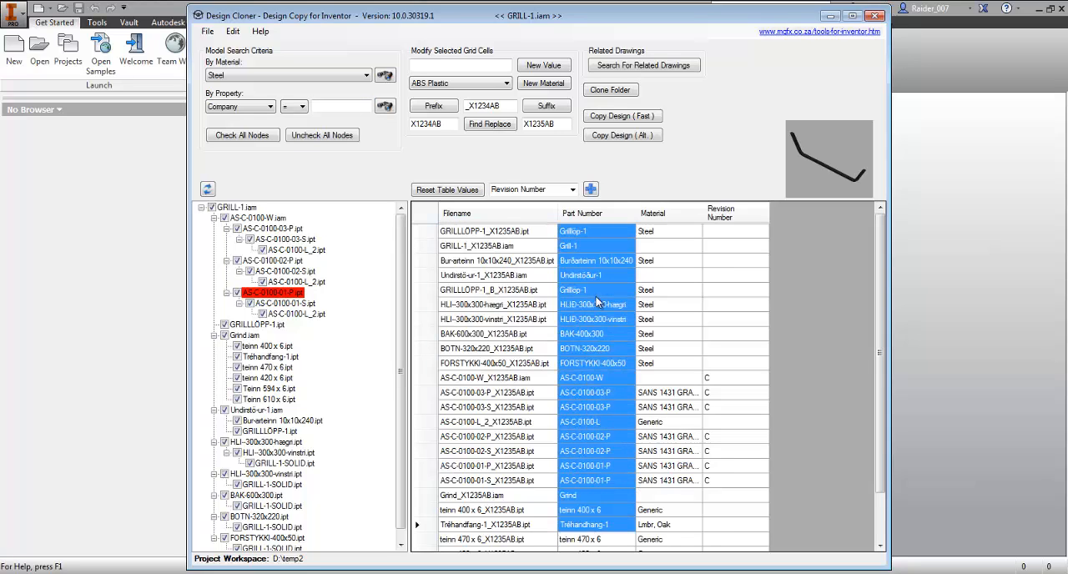
left_click_drag(606, 232, 597, 552)
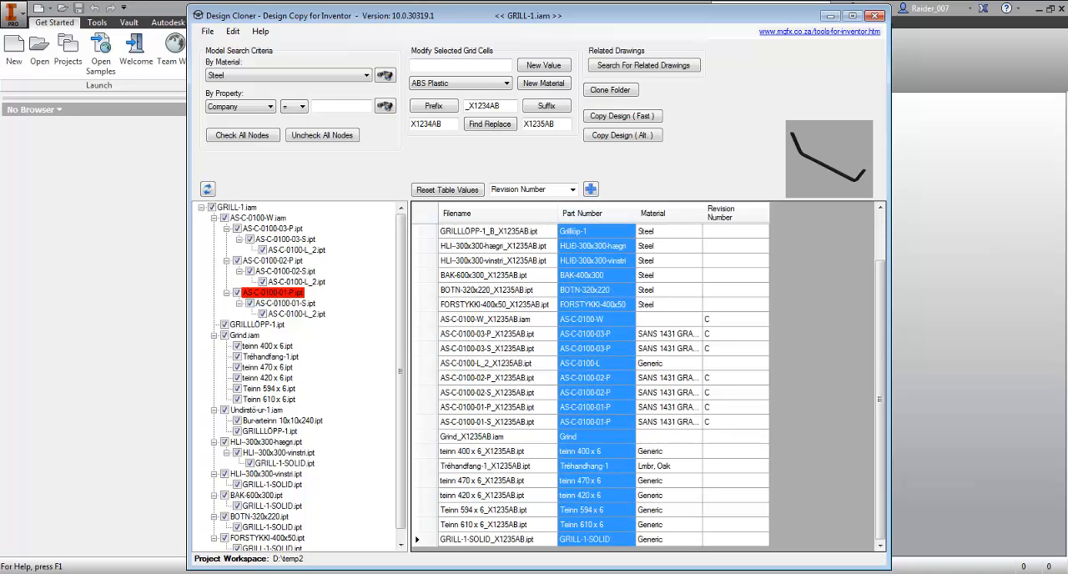
scroll(591, 285, "up", 2)
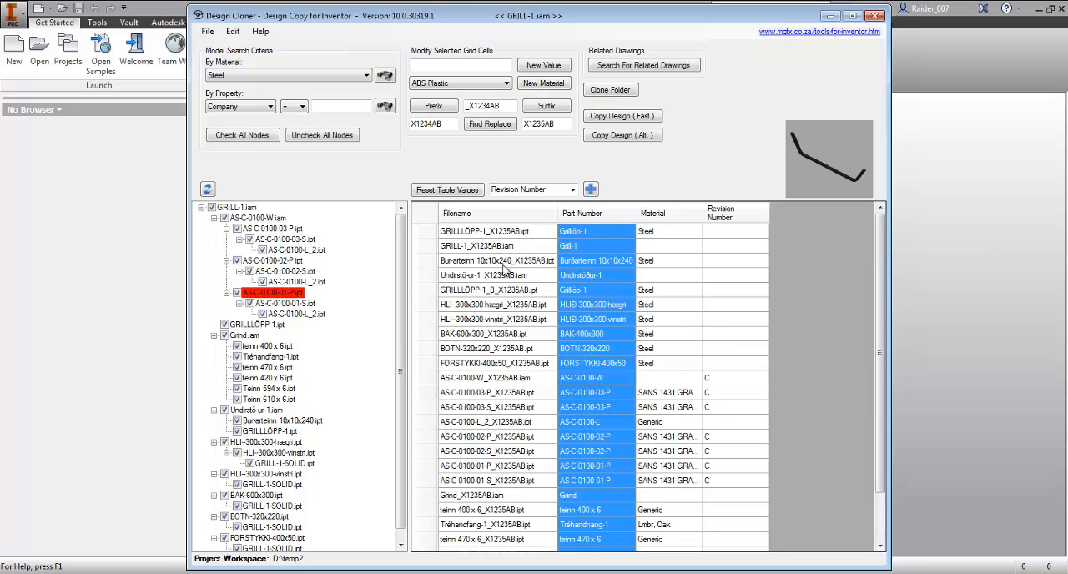
- Review the copy option that updates the Part Number property with the filename, leave the options unchanged and re-examine the Part Number column
left_click(504, 290)
left_click(233, 31)
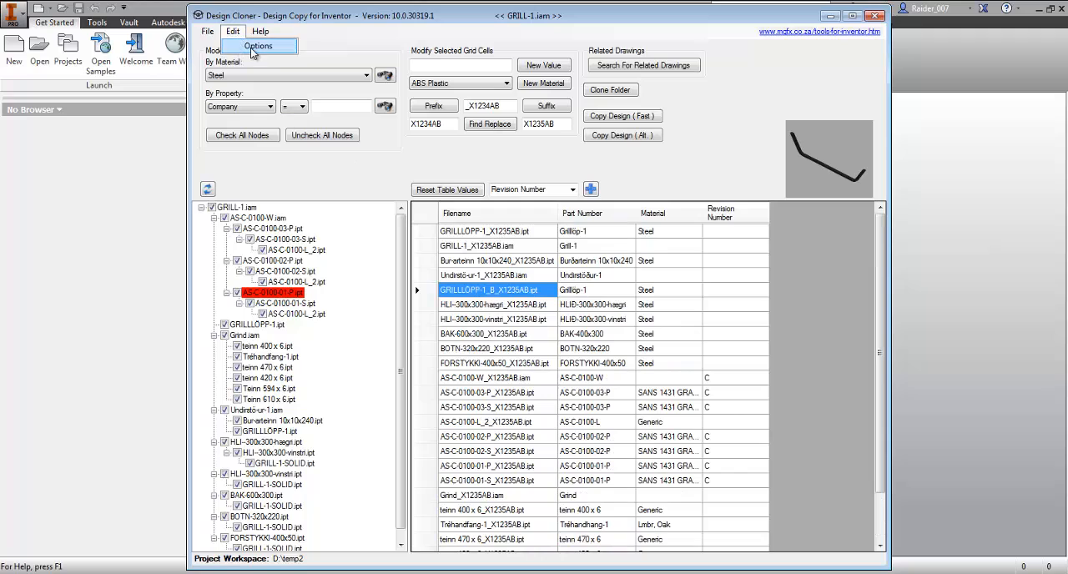
left_click(242, 43)
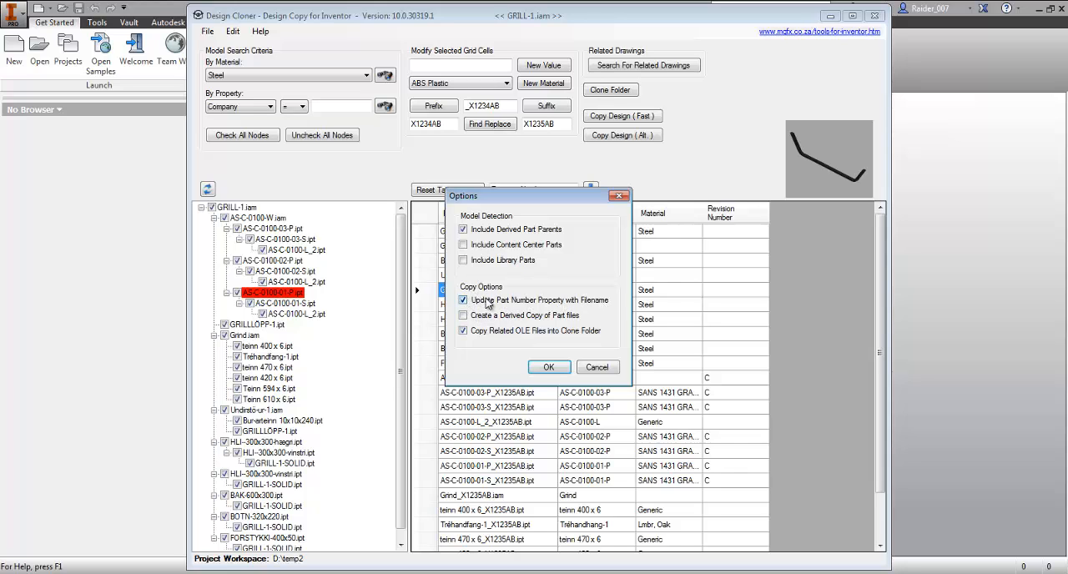
left_click(594, 367)
left_click_drag(600, 233, 597, 542)
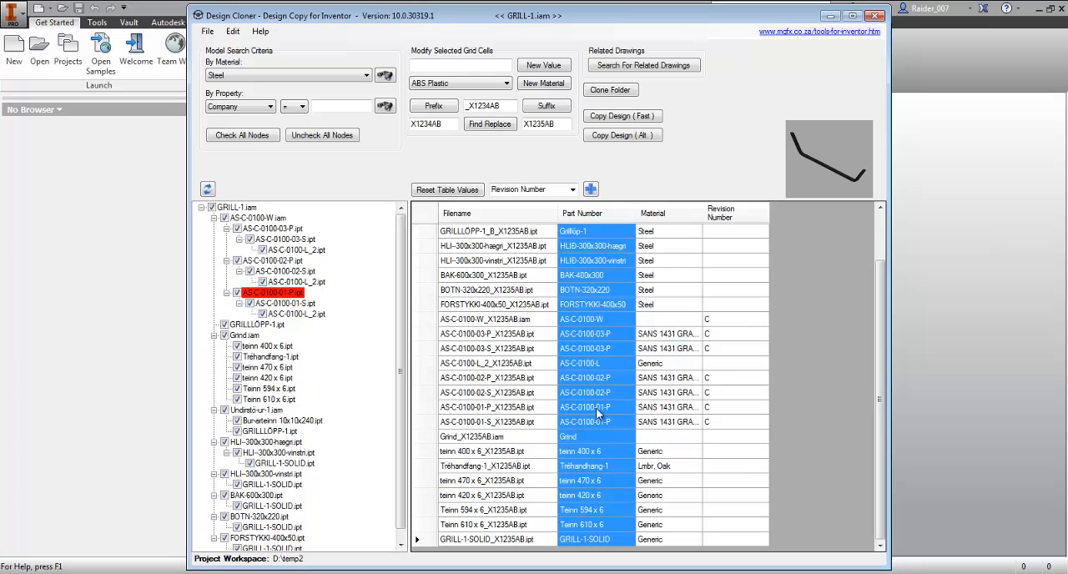
scroll(592, 318, "up", 2)
- Set the material to Stainless Steel for the rows from GRILLLÖPP-1_X1235AB.ipt through FORSTYKKI-400x50_X1235AB.ipt
left_click(674, 245)
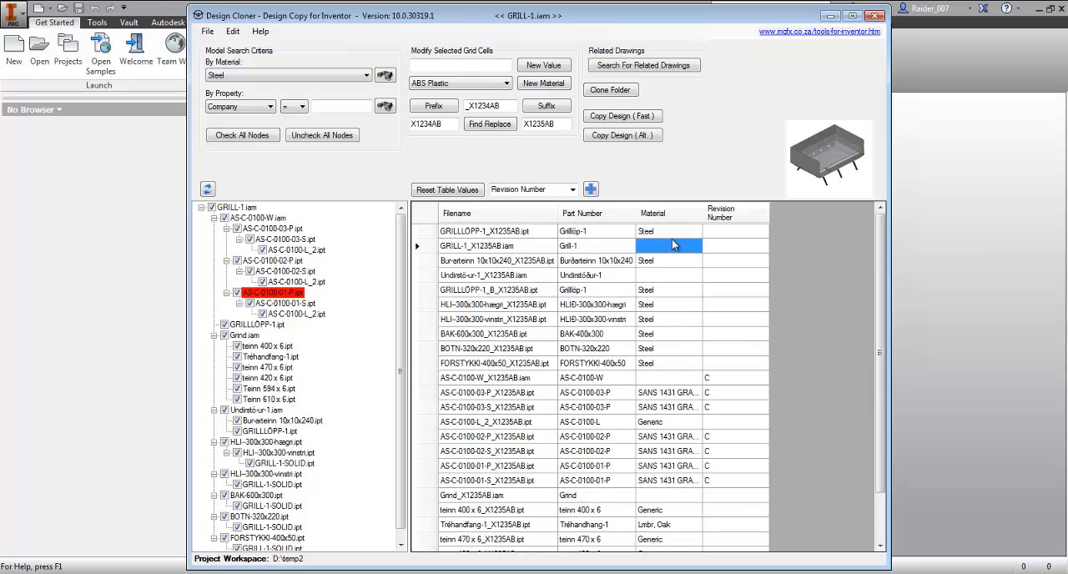
left_click_drag(672, 233, 673, 352)
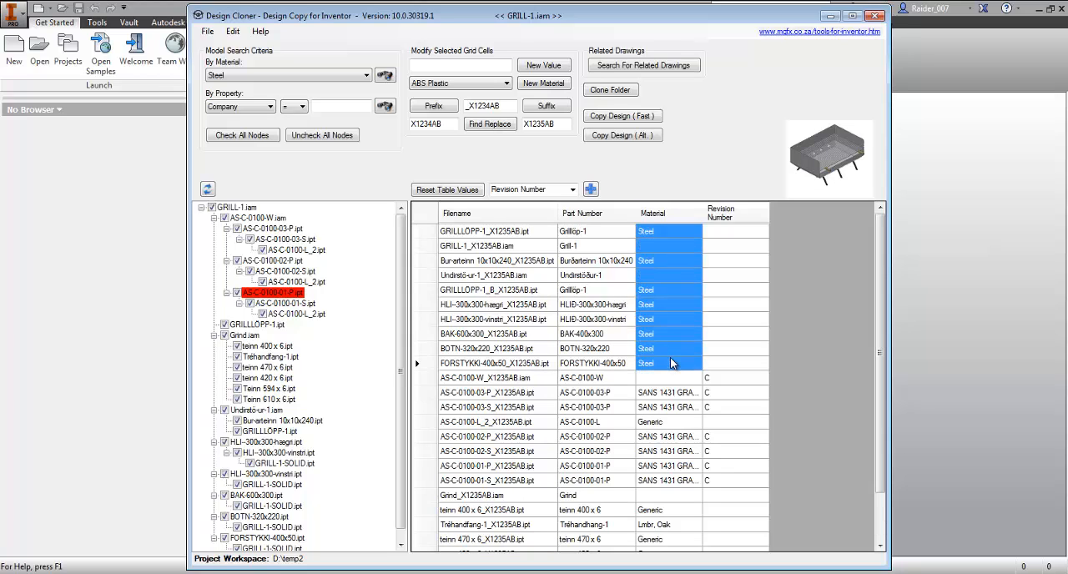
scroll(662, 413, "down", 2)
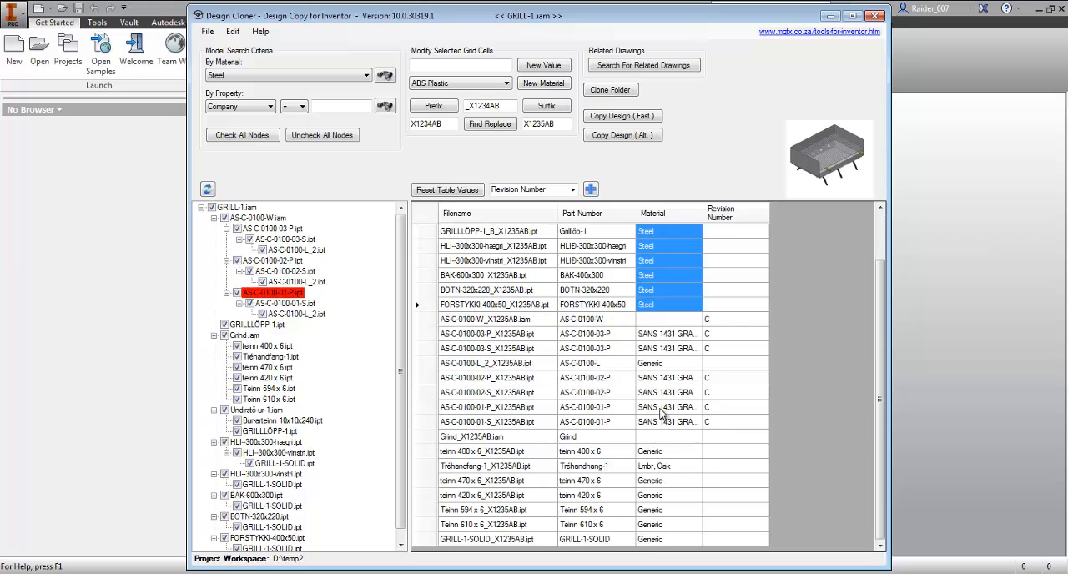
scroll(661, 400, "up", 2)
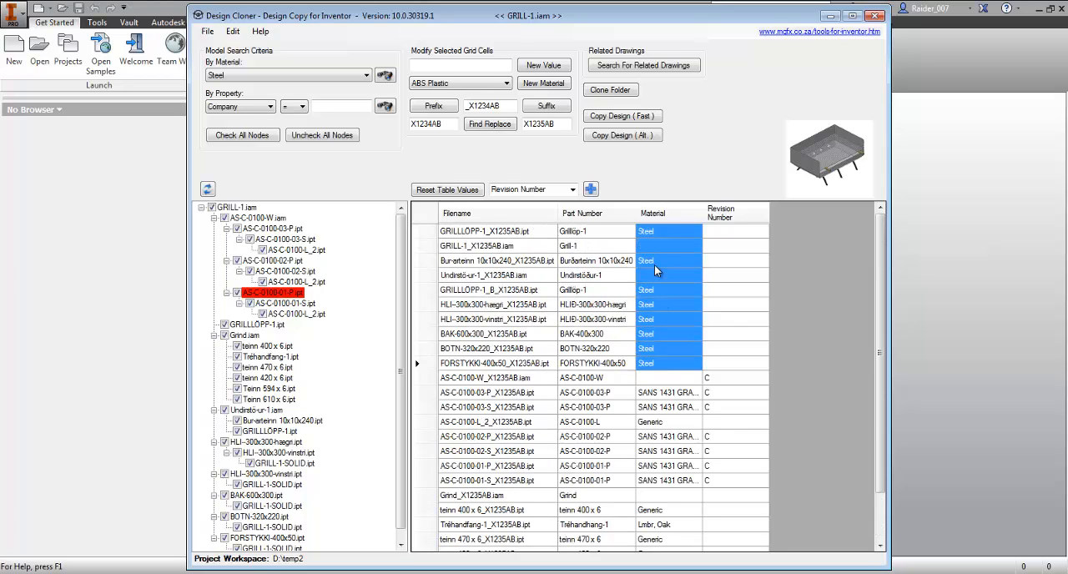
left_click(478, 81)
scroll(506, 151, "down", 1)
left_click_drag(505, 151, 513, 257)
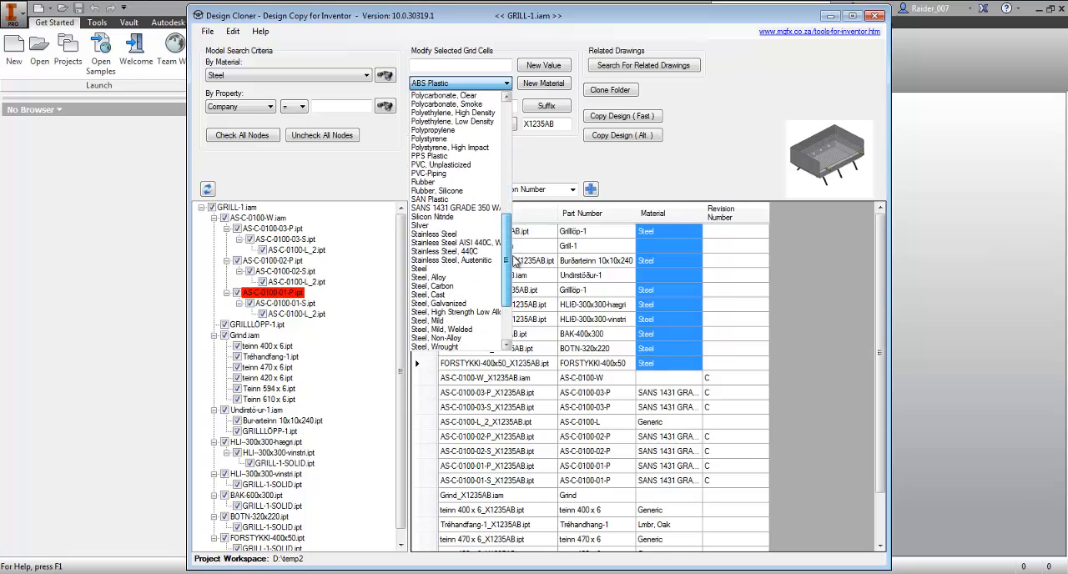
left_click(467, 233)
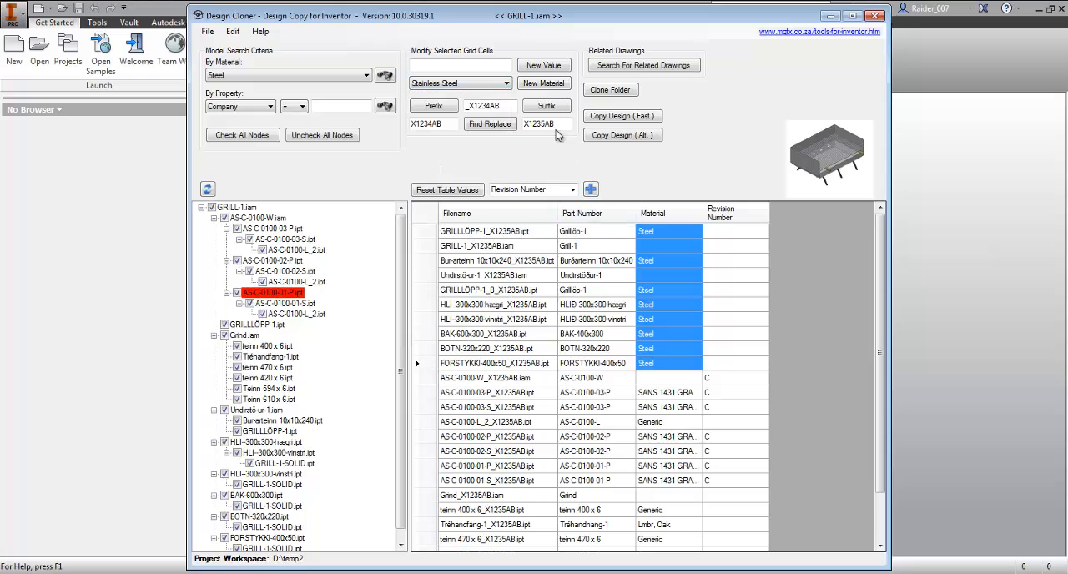
left_click(549, 86)
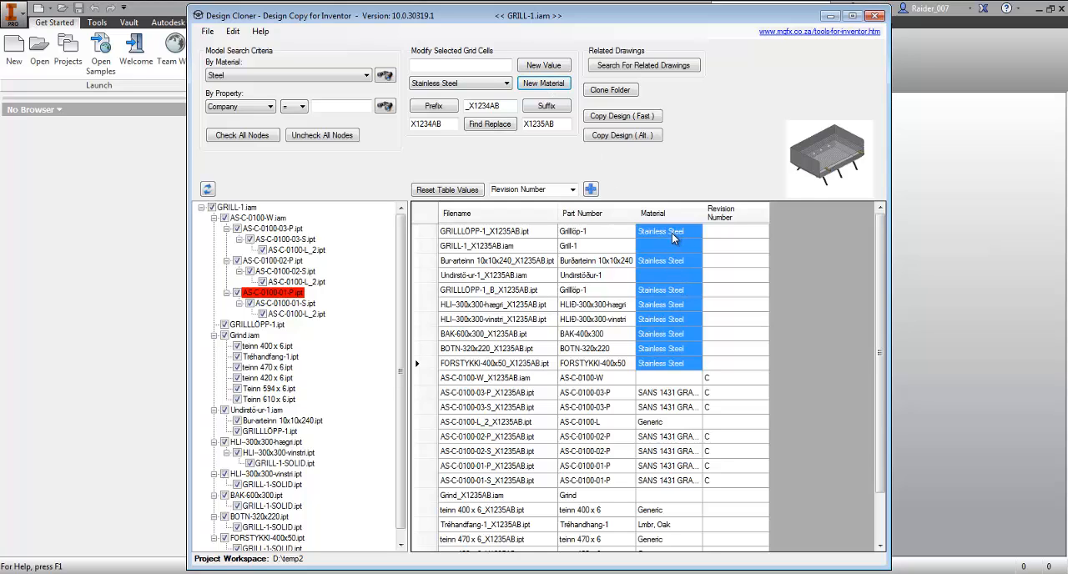
- Preview several renamed parts and assemblies from the file table and examine their Material cells
left_click(527, 233)
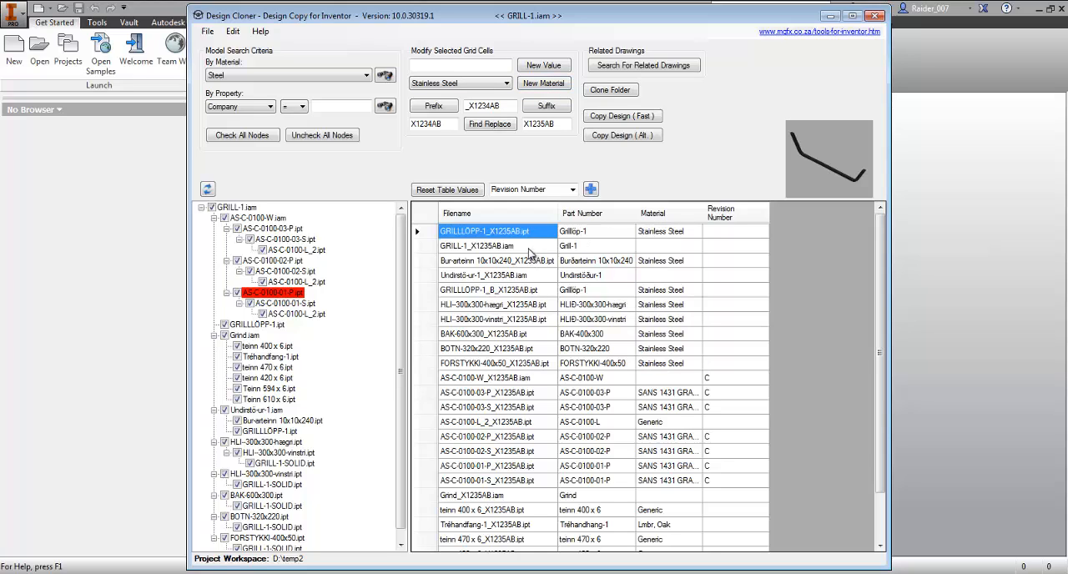
left_click(531, 248)
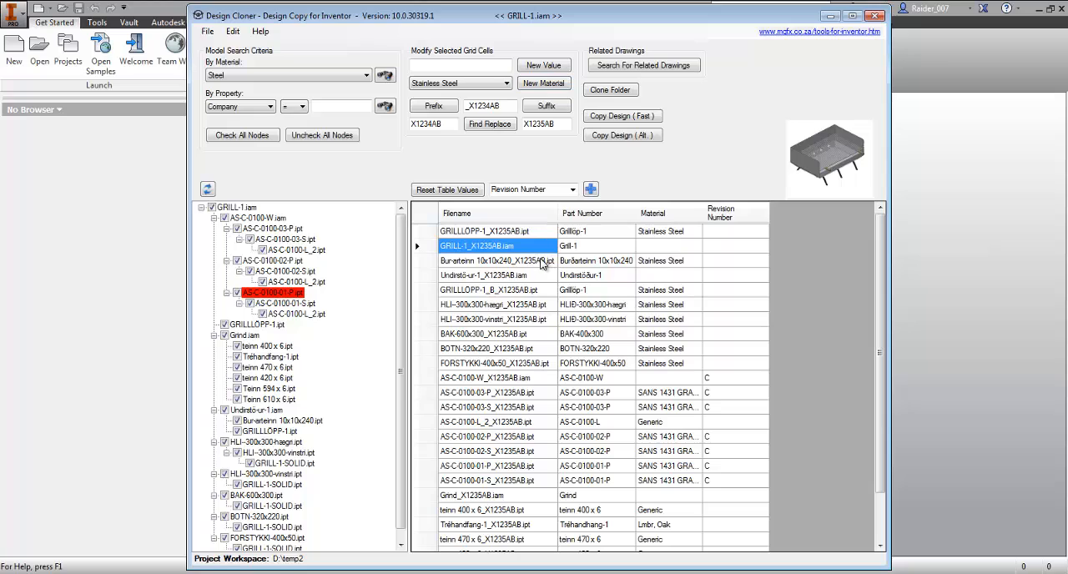
left_click(542, 261)
left_click(528, 277)
left_click(670, 275)
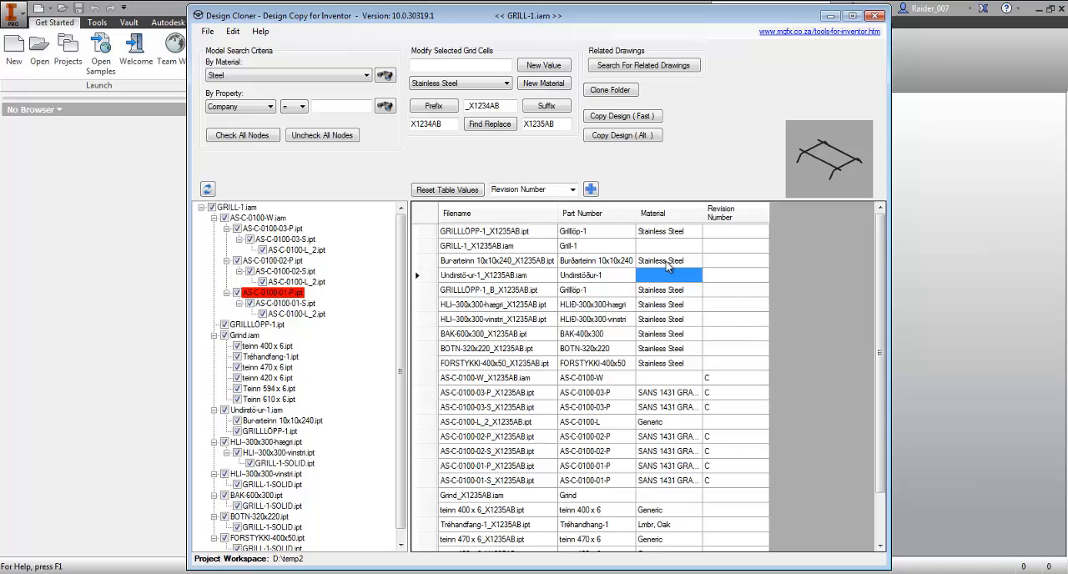
left_click(669, 261)
left_click(671, 290)
left_click(672, 333)
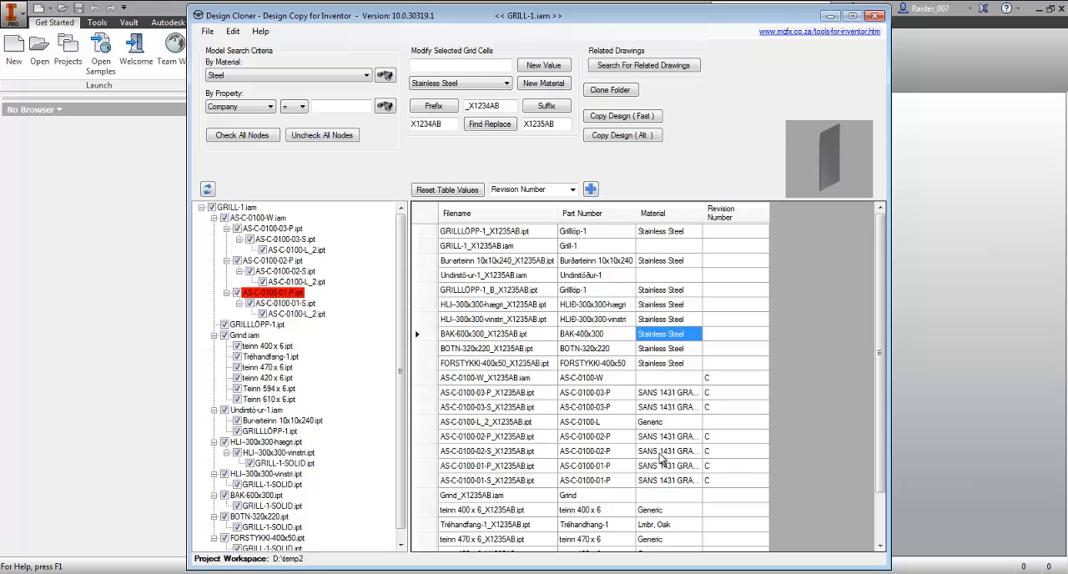
- Set the Revision Number to D for every file in the table
left_click(734, 334)
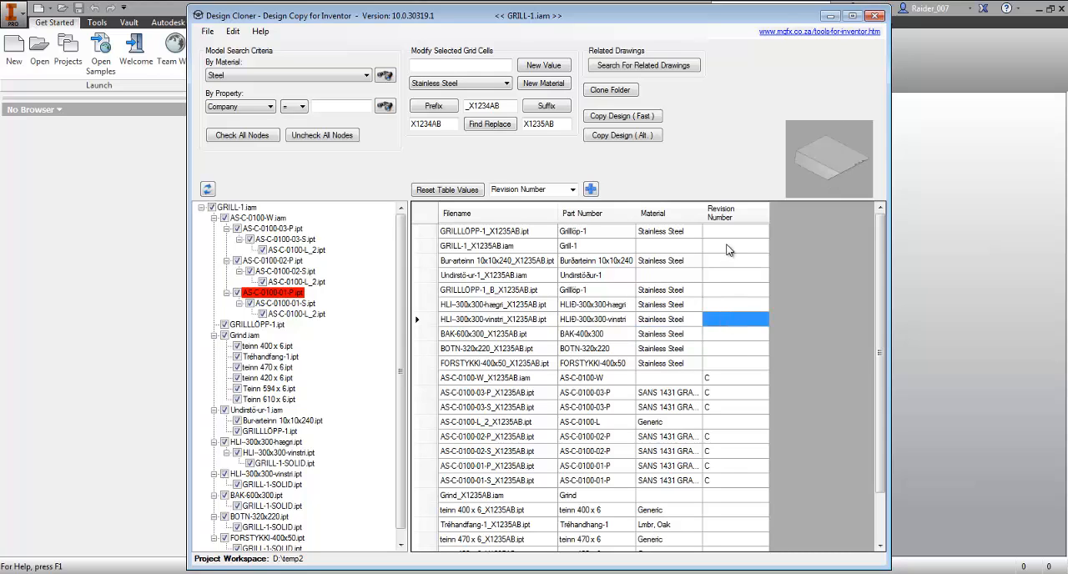
left_click_drag(737, 231, 742, 554)
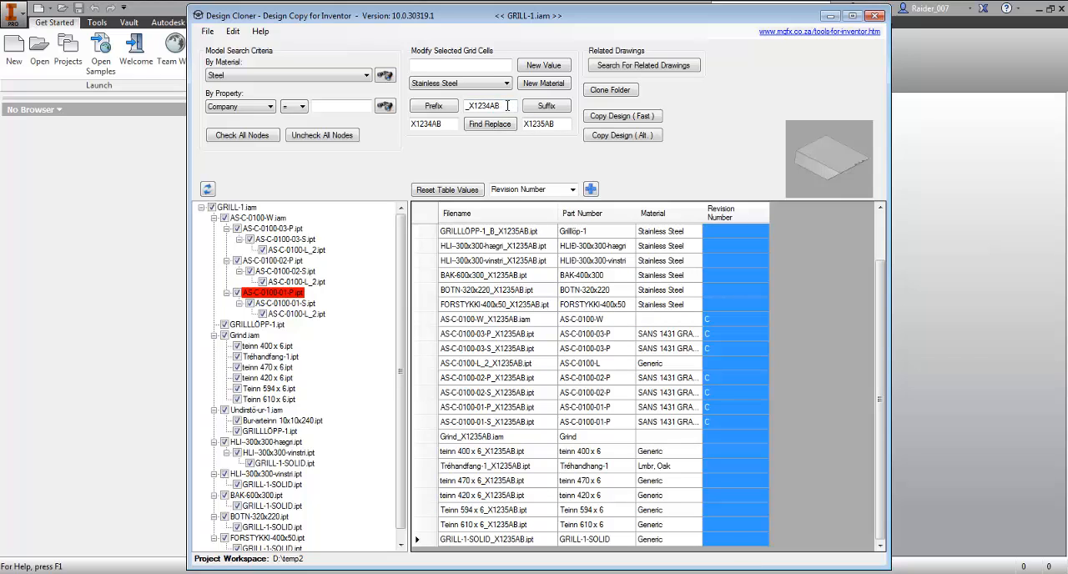
left_click(485, 66)
left_click(543, 65)
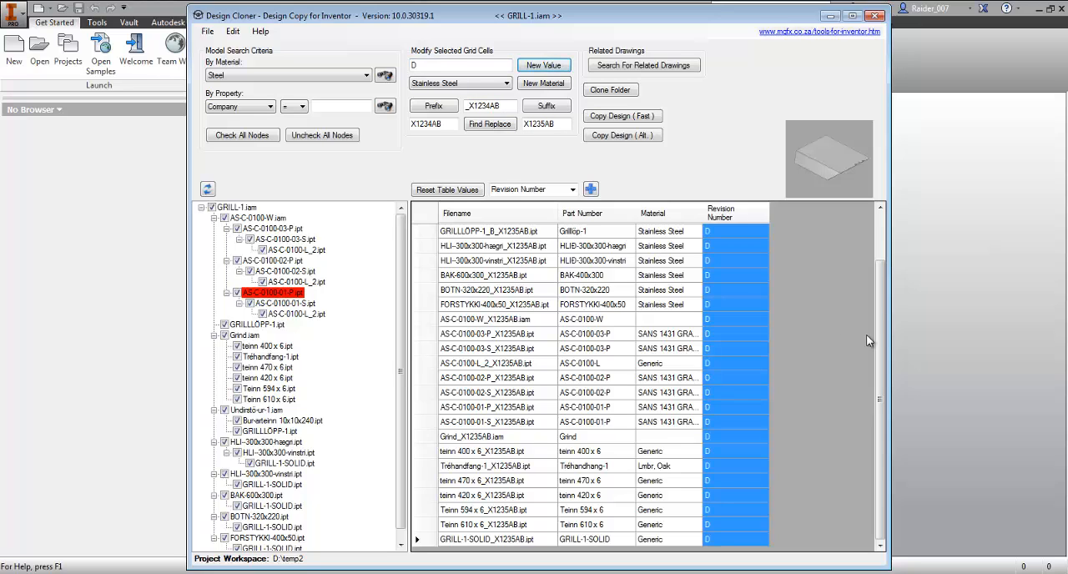
- Examine the revision, part number and filename cells of several renamed parts in the file table
left_click_drag(880, 314, 873, 400)
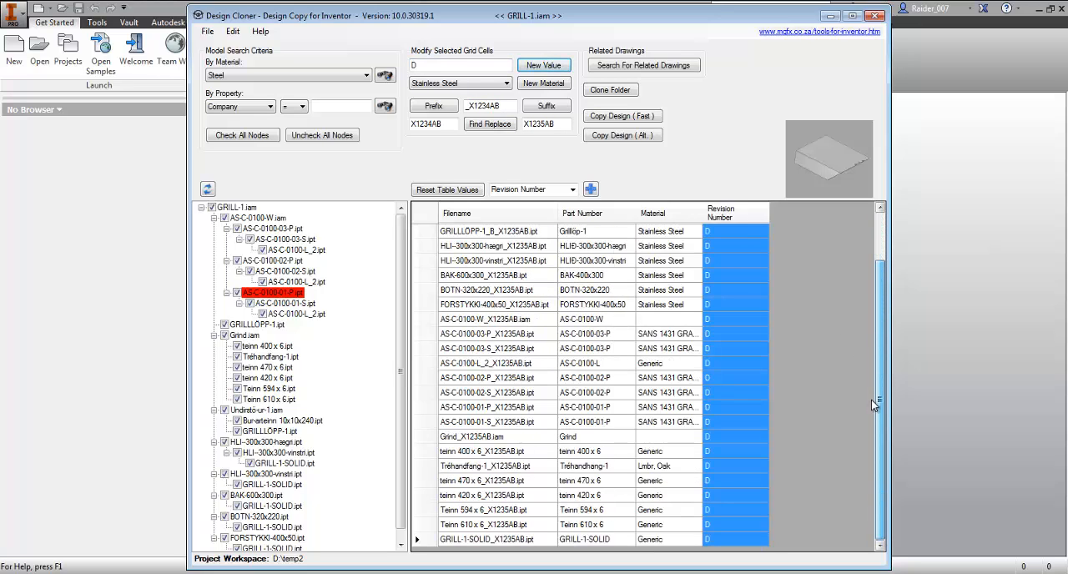
left_click(735, 231)
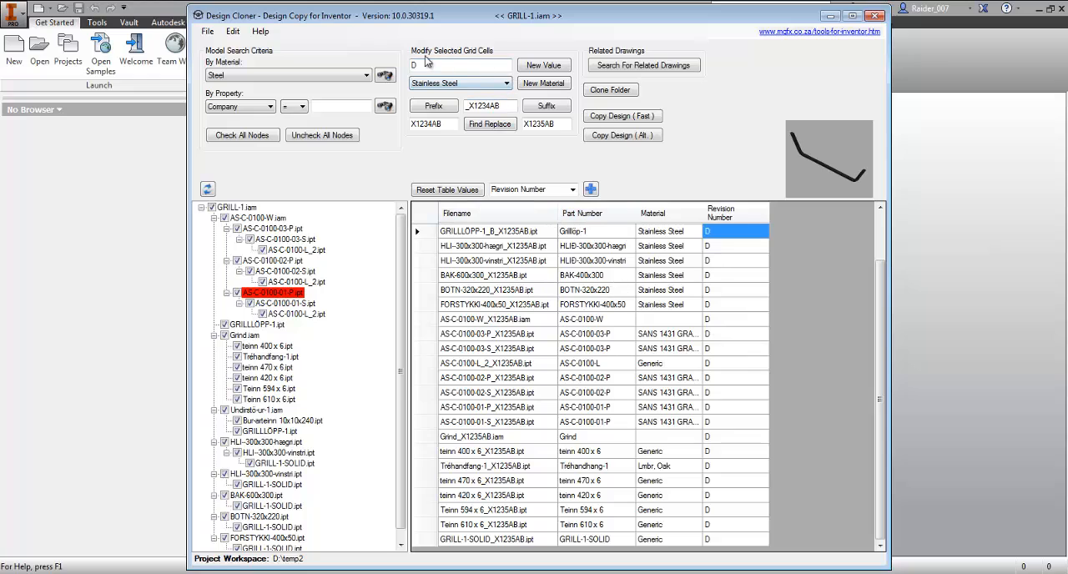
double_click(725, 274)
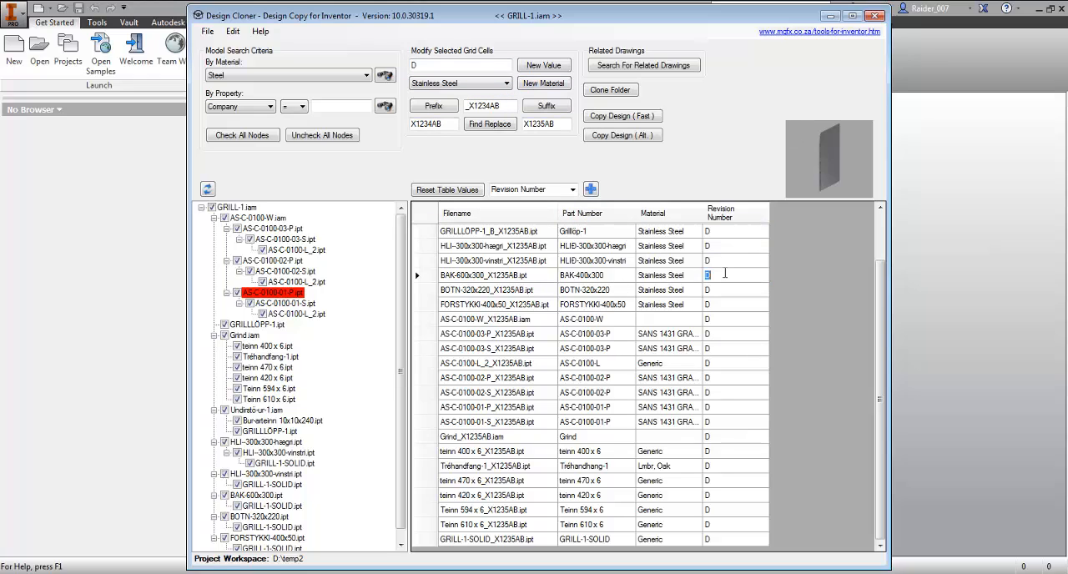
left_click(610, 277)
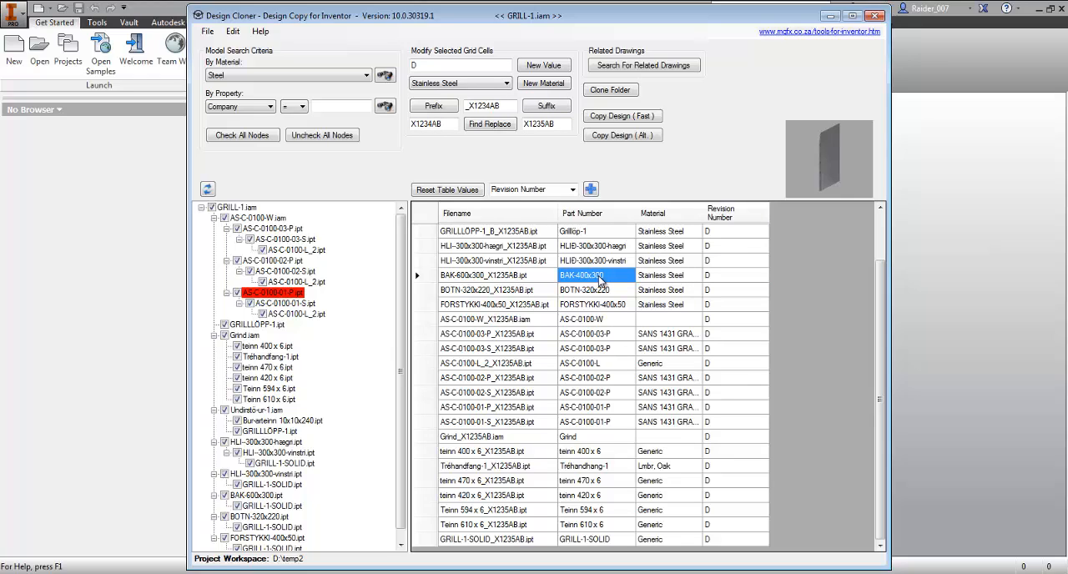
left_click(520, 276)
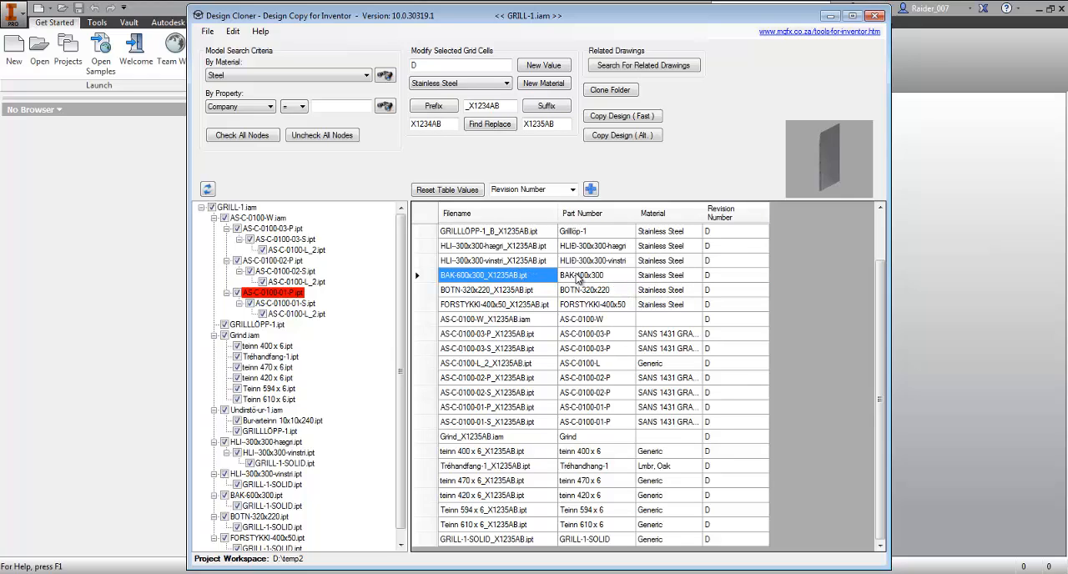
left_click(510, 278)
left_click(523, 262)
left_click(529, 263)
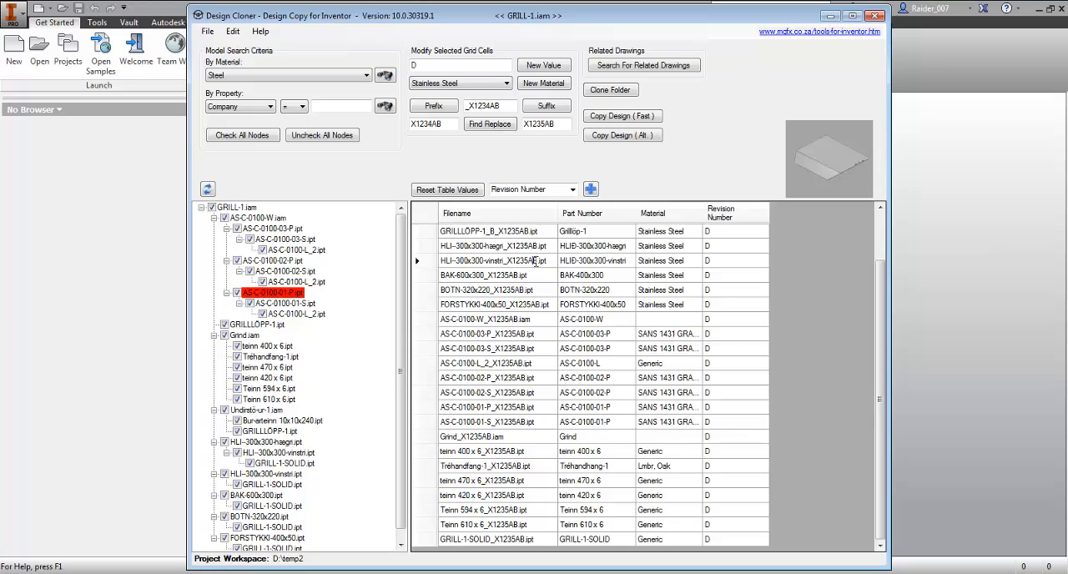
left_click_drag(508, 261, 535, 261)
left_click(539, 348)
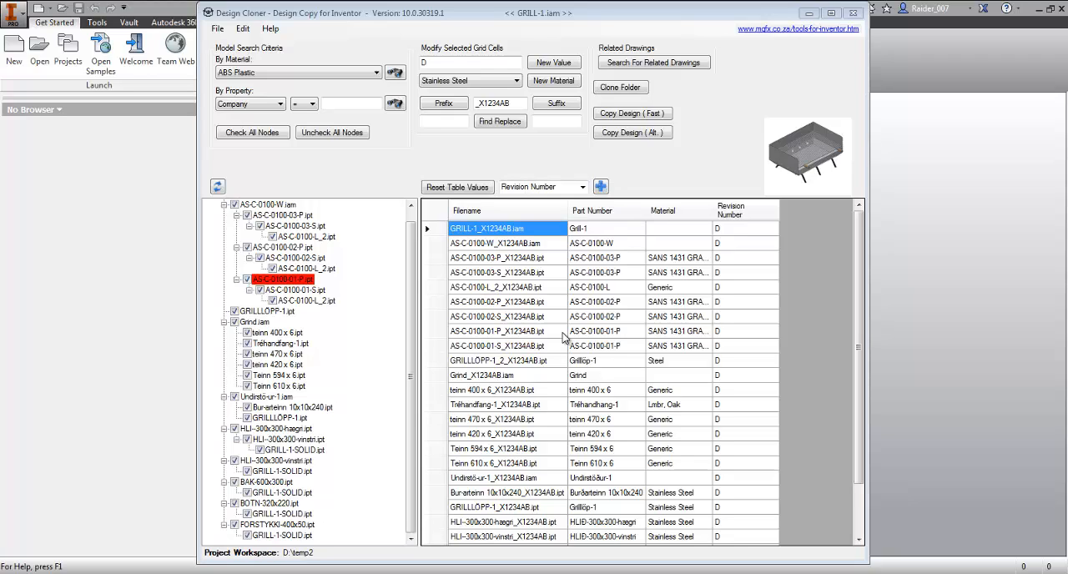
- Open the related-drawings manager, enlarge its window and check the model file table behind it
left_click(656, 63)
left_click_drag(631, 94, 582, 30)
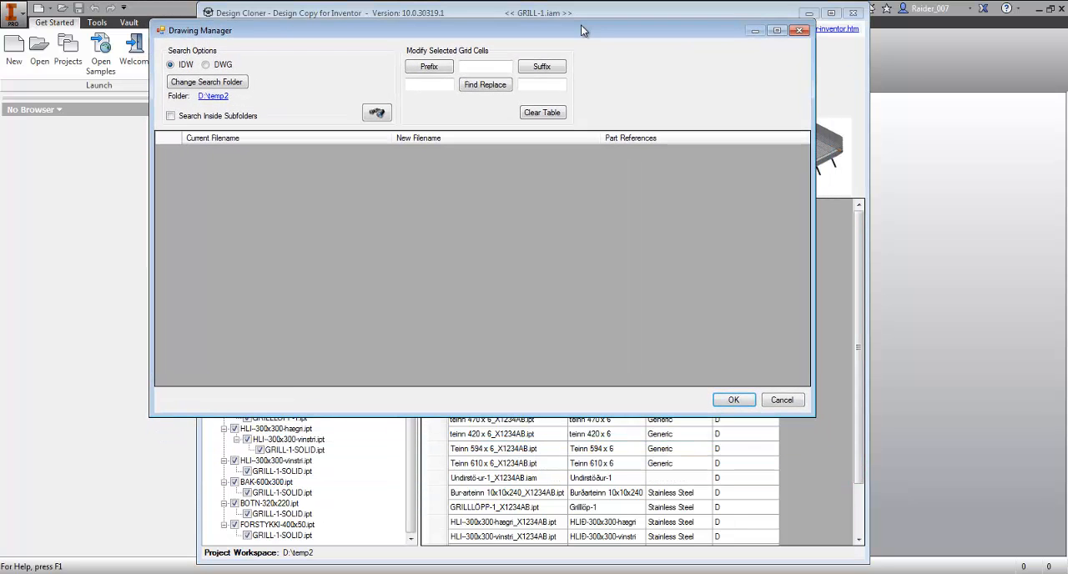
mouse_move(810, 415)
left_mouse_down()
mouse_move(976, 509)
mouse_move(993, 544)
mouse_move(989, 536)
left_mouse_up()
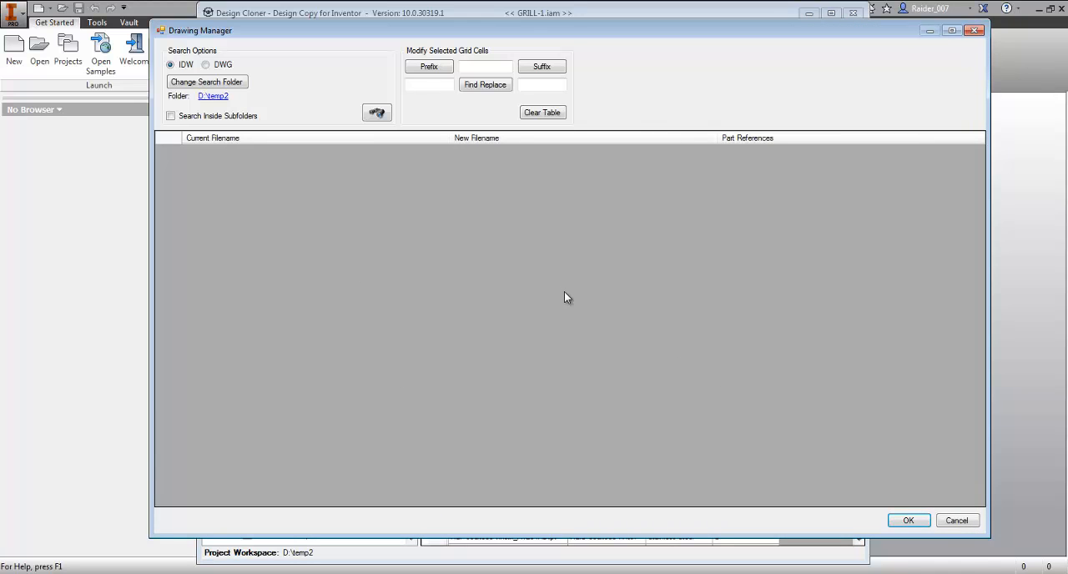
left_click_drag(521, 32, 513, 294)
mouse_move(514, 338)
left_mouse_down()
mouse_move(519, 400)
mouse_move(552, 394)
left_mouse_up()
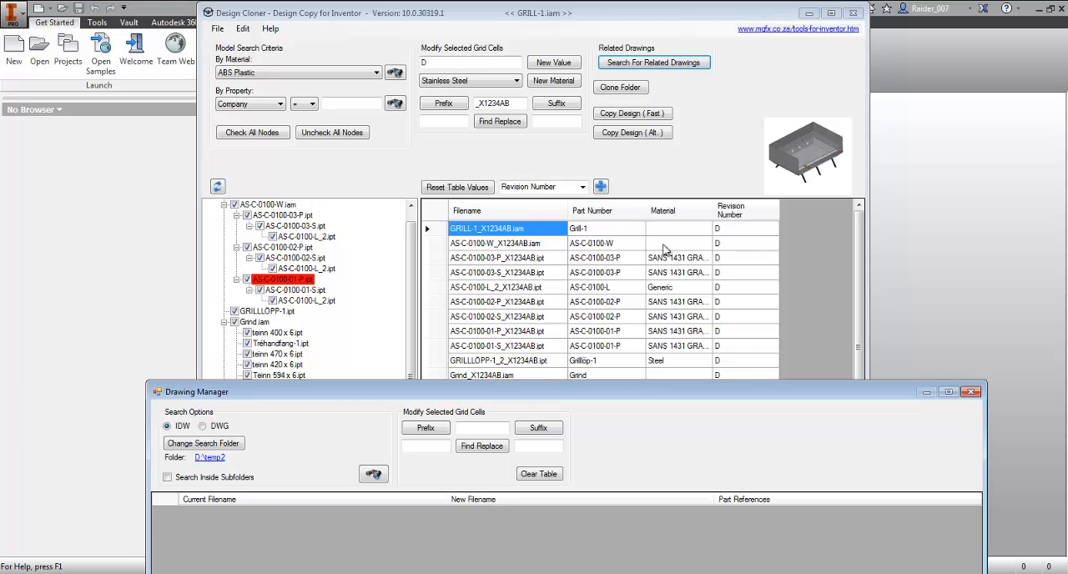
left_click_drag(562, 390, 558, 36)
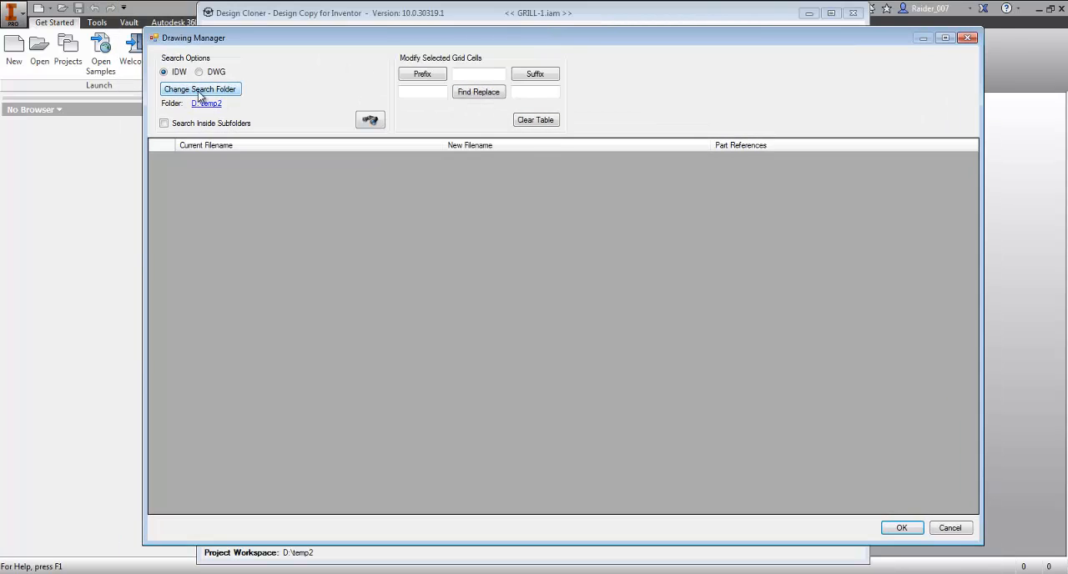
left_click_drag(453, 35, 448, 525)
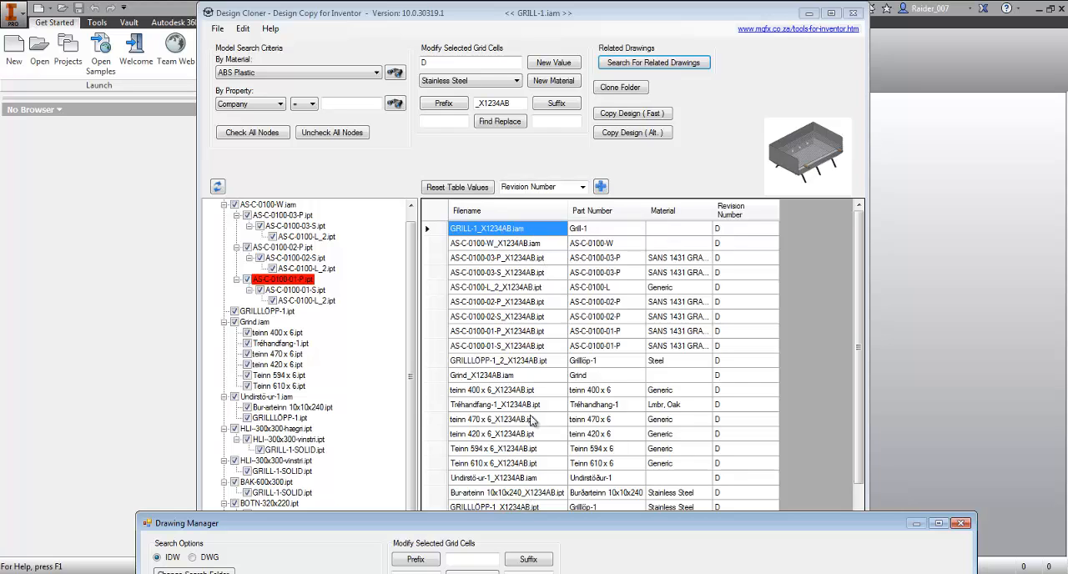
left_click_drag(519, 523, 515, 33)
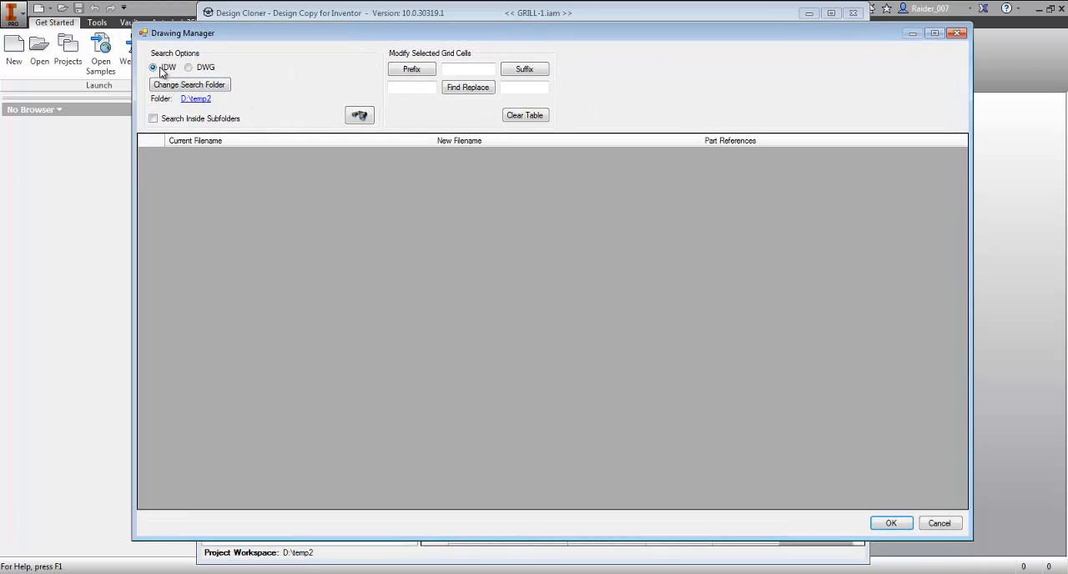
- Search D:\temp2 and its subfolders for IDW drawings related to the model
left_click(189, 67)
left_click(153, 67)
left_click(359, 116)
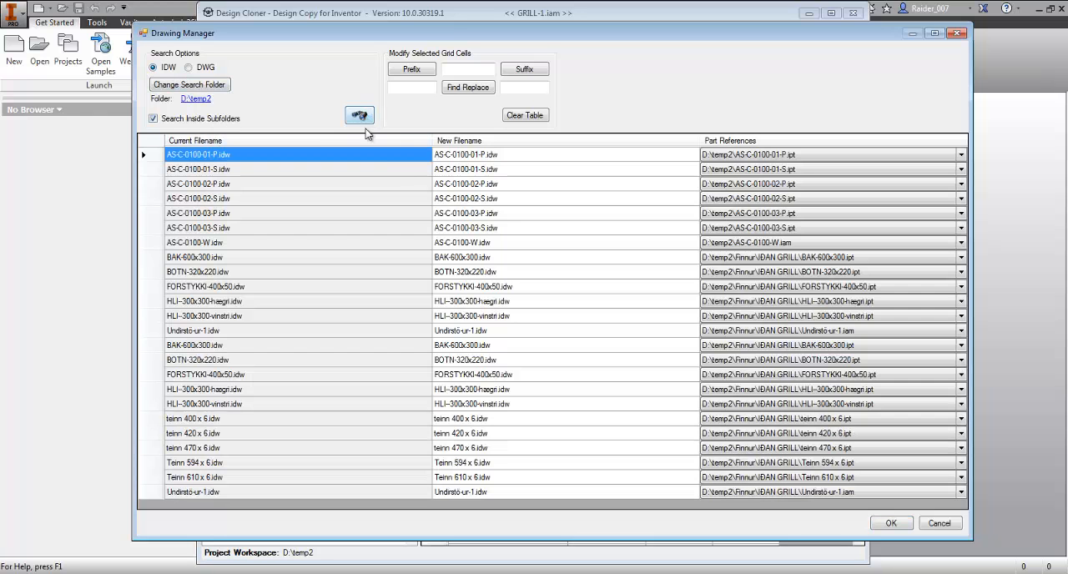
- Preview several of the found drawings, from AS-C-0100-01-P.idw through AS-C-0100-03-S.idw
left_click(267, 171)
left_click(275, 198)
left_click(280, 227)
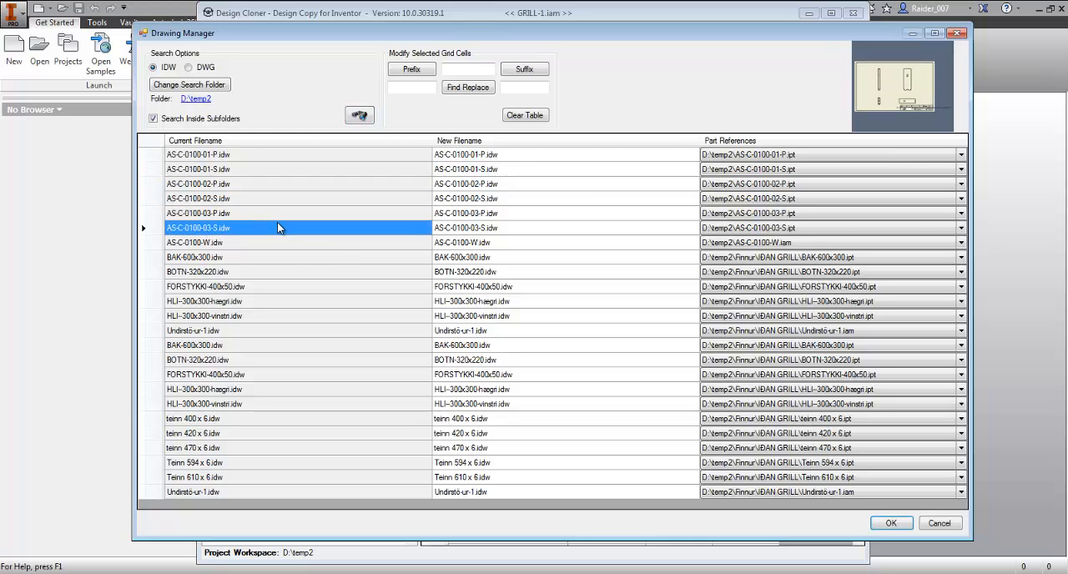
left_click(282, 213)
left_click(288, 199)
left_click(286, 183)
left_click(289, 156)
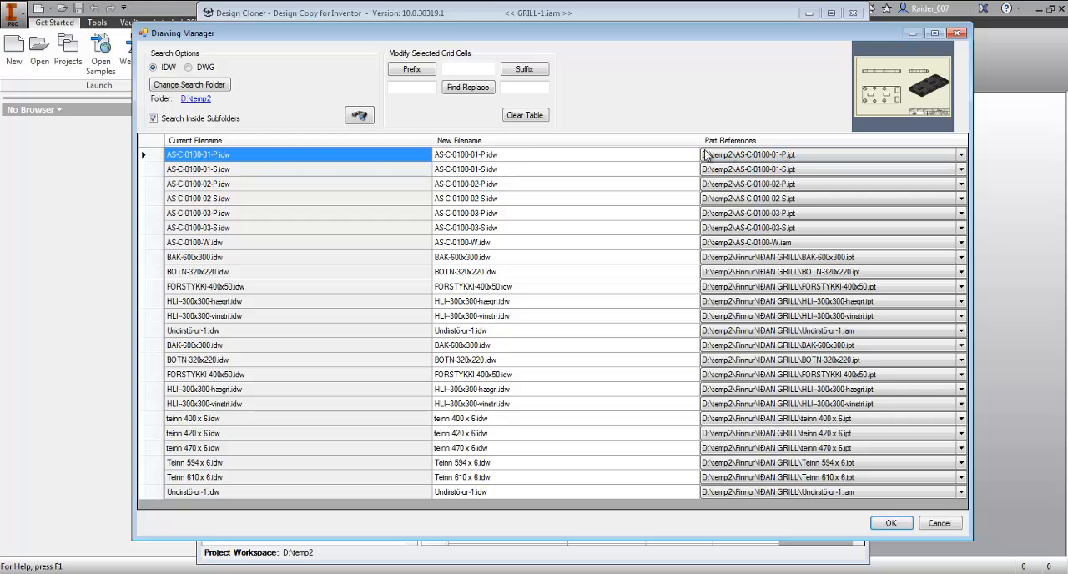
- Check the part references of AS-C-0100-01-P.idw and compare the drawing list with the model file table
left_click(960, 157)
left_click(960, 159)
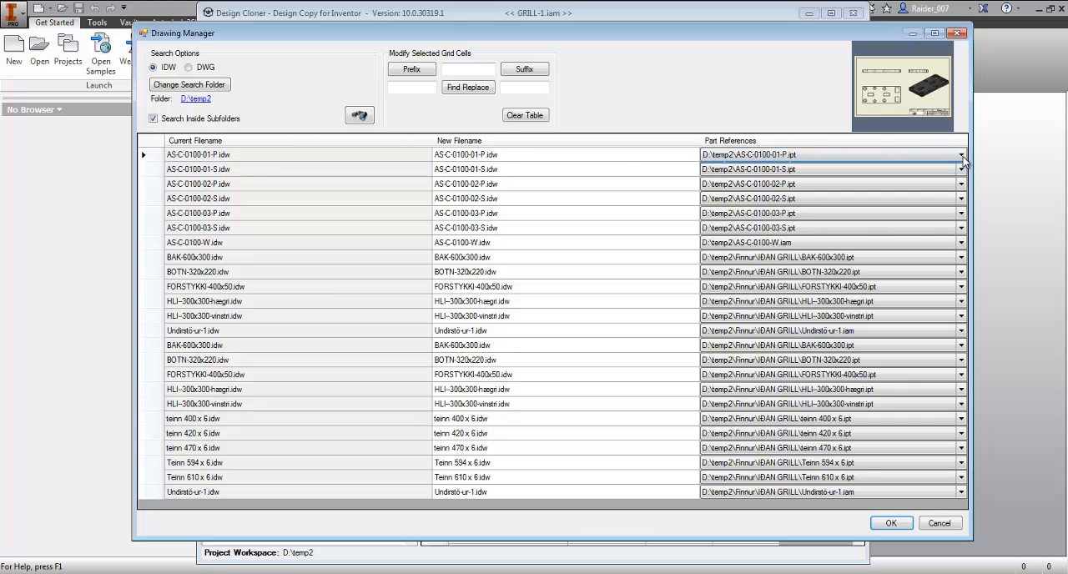
left_click(960, 158)
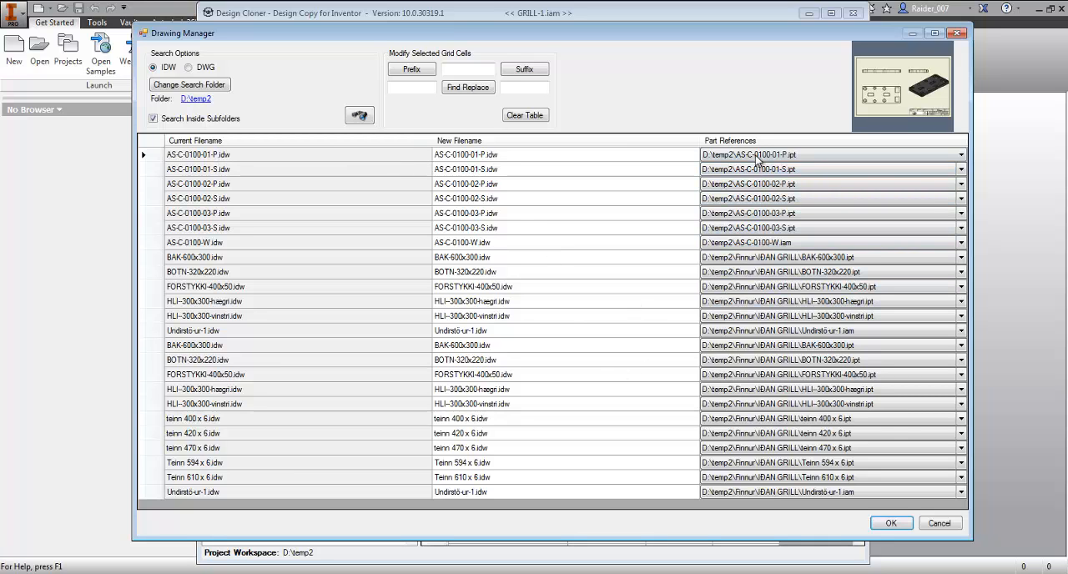
mouse_move(762, 33)
left_mouse_down()
mouse_move(598, 50)
mouse_move(192, 55)
left_mouse_up()
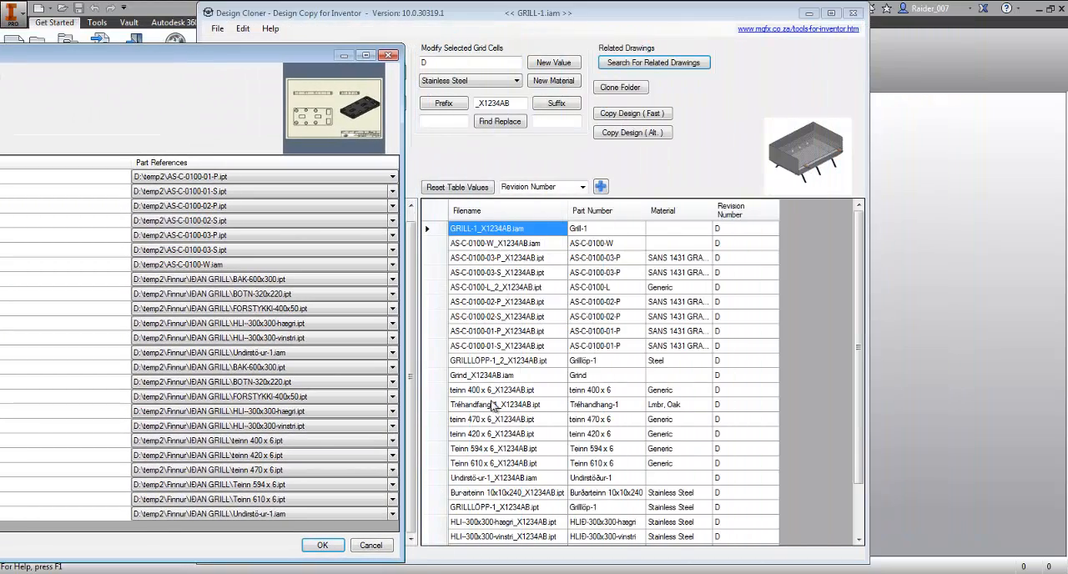
left_click_drag(232, 55, 761, 34)
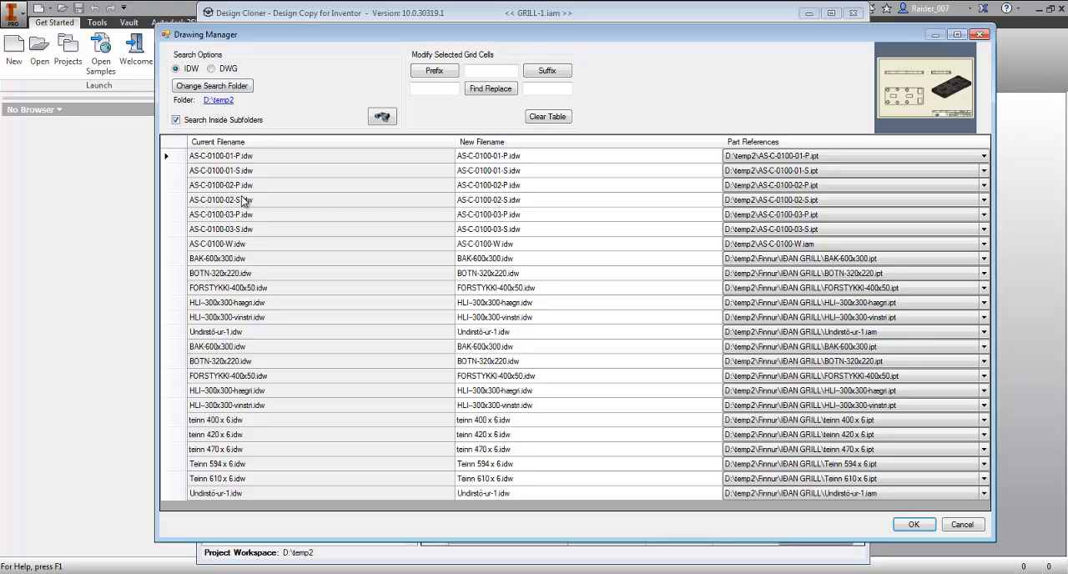
mouse_move(484, 38)
left_mouse_down()
mouse_move(509, 559)
mouse_move(539, 436)
mouse_move(469, 28)
left_mouse_up()
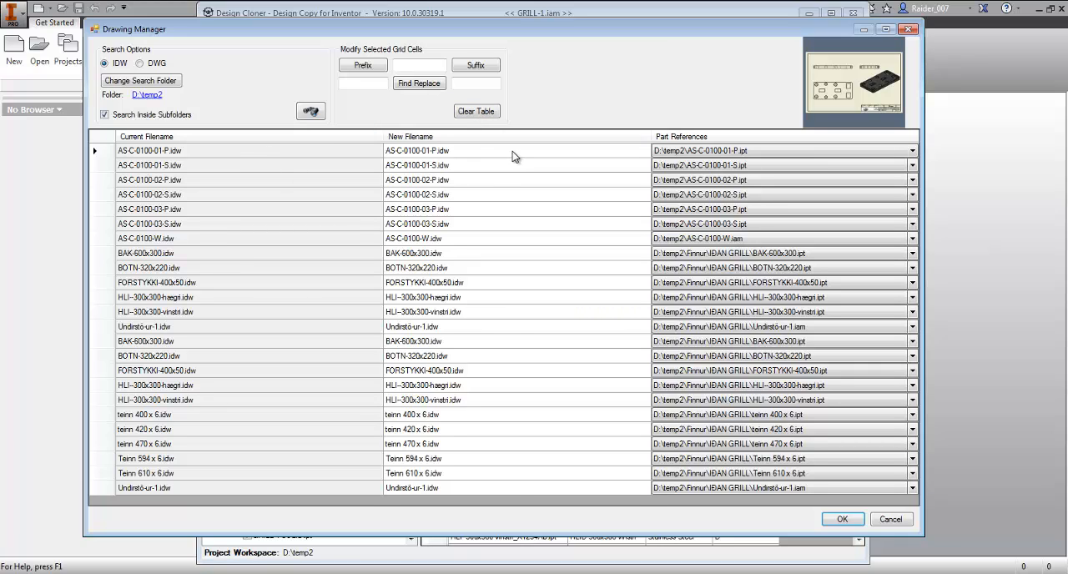
- Append the suffix _X1234AB to all new drawing filenames and accept the drawing list
left_click_drag(512, 158, 527, 528)
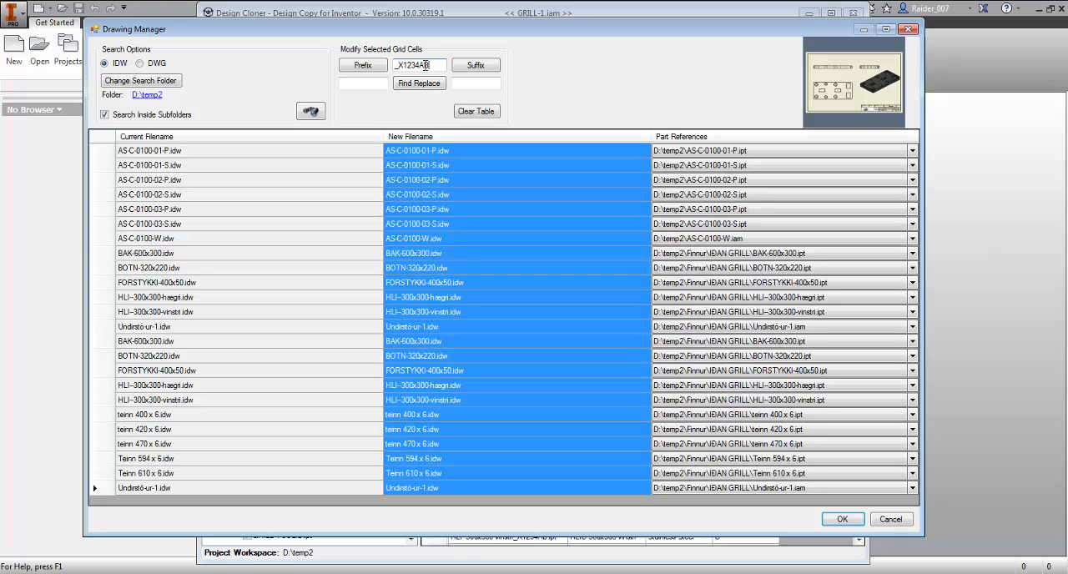
left_click(473, 67)
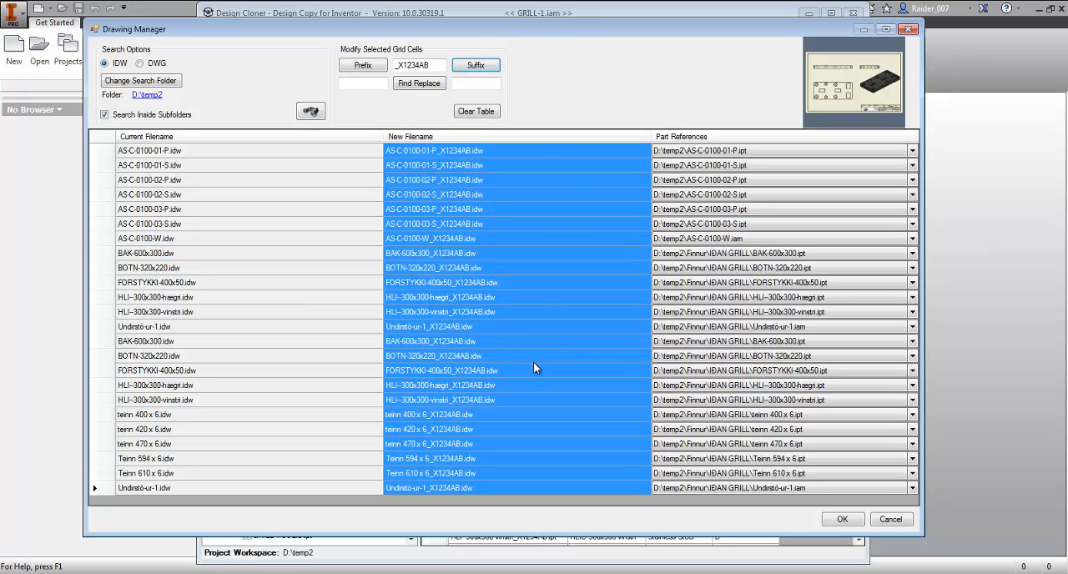
left_click(843, 519)
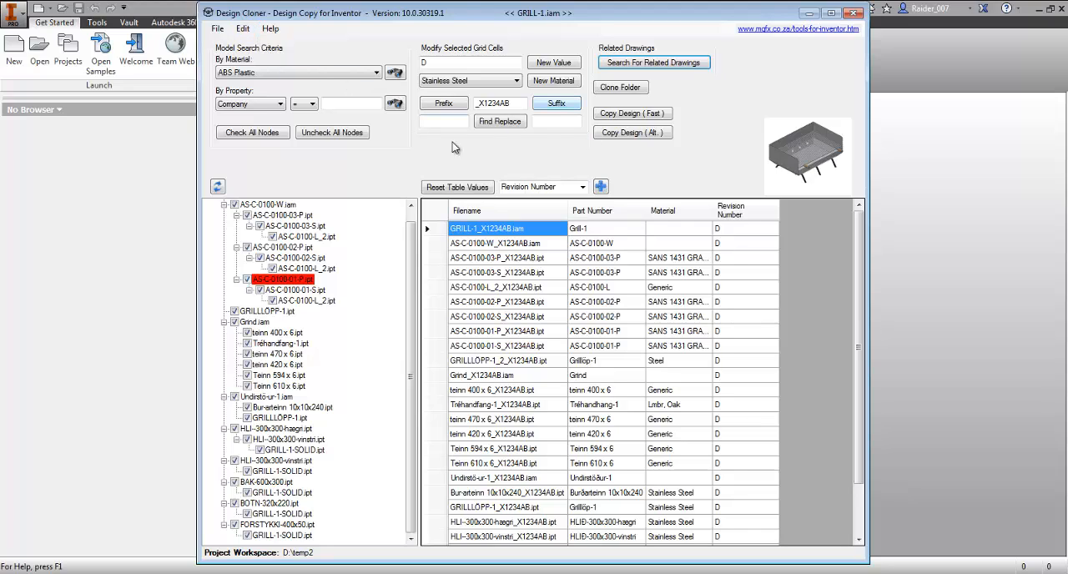
- Review the model detection and copy options, including copying related OLE files into the clone folder, and keep them unchanged
left_click(269, 29)
left_click(271, 41)
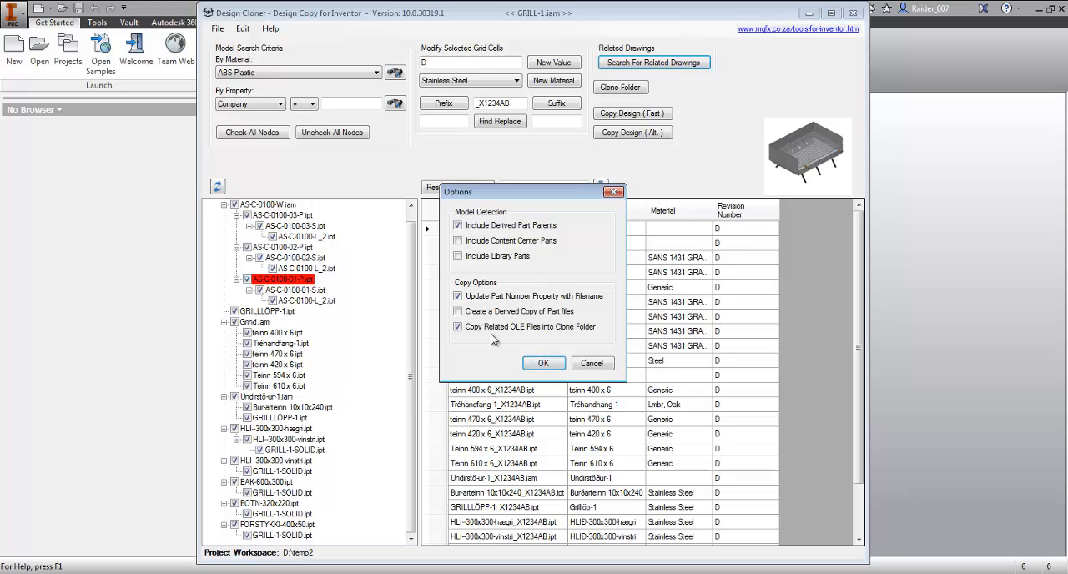
left_click(549, 366)
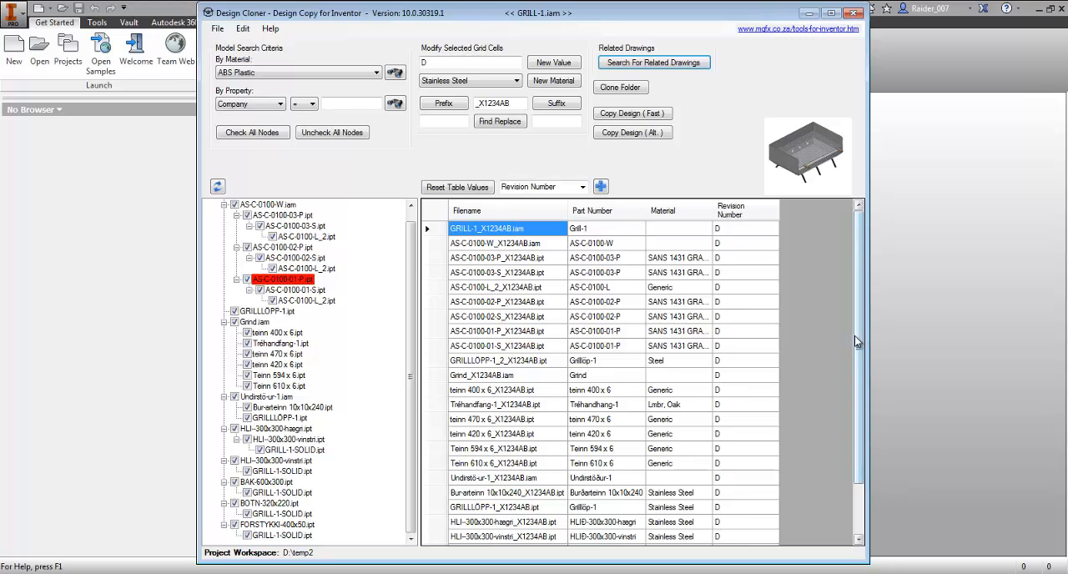
left_click_drag(859, 343, 858, 296)
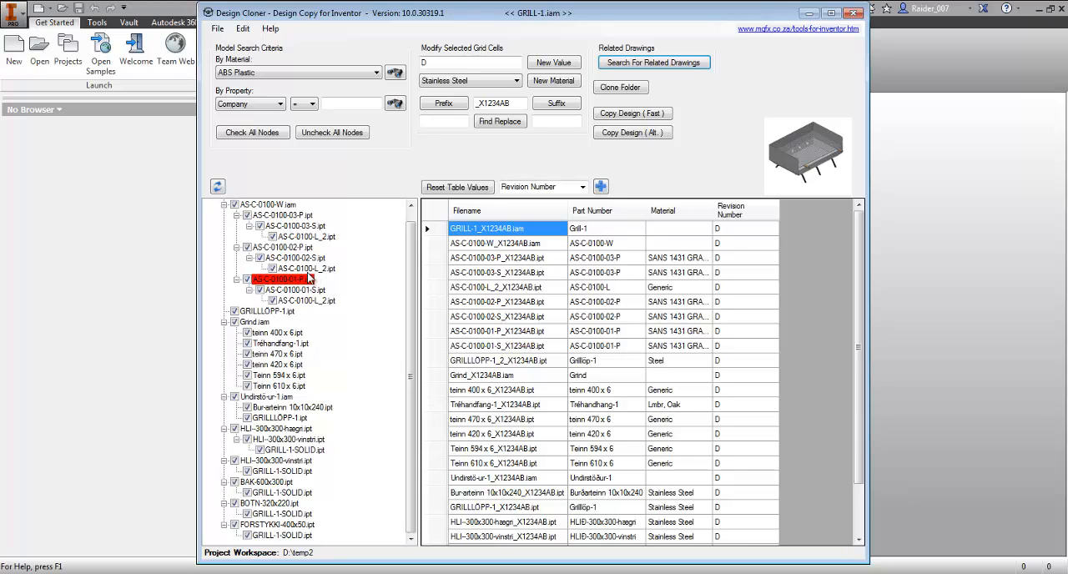
- Create a folder named Clone inside D:\temp2 and set it as the clone folder for the design copy
left_click(633, 133)
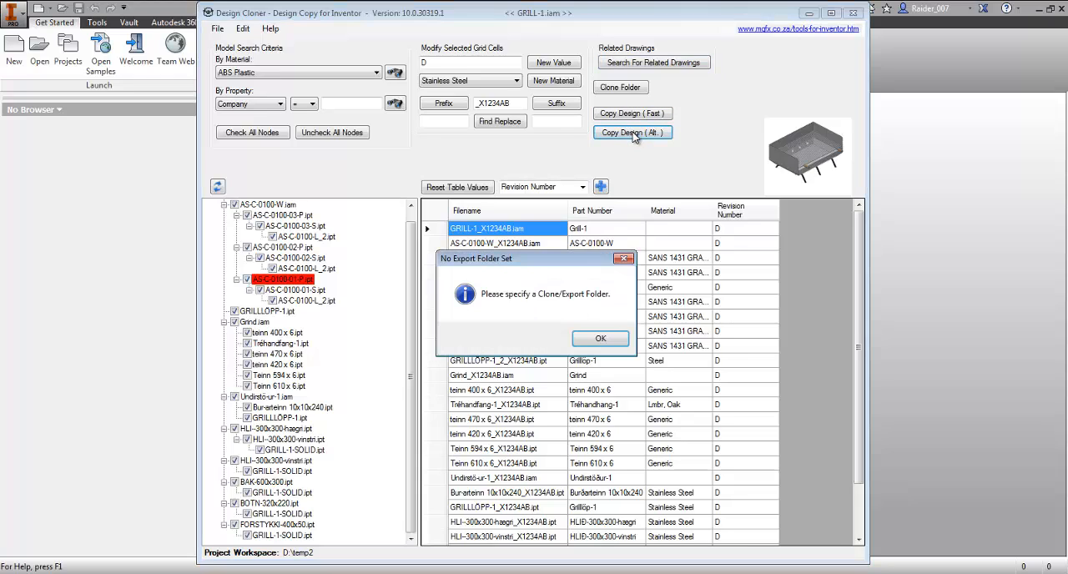
left_click(613, 338)
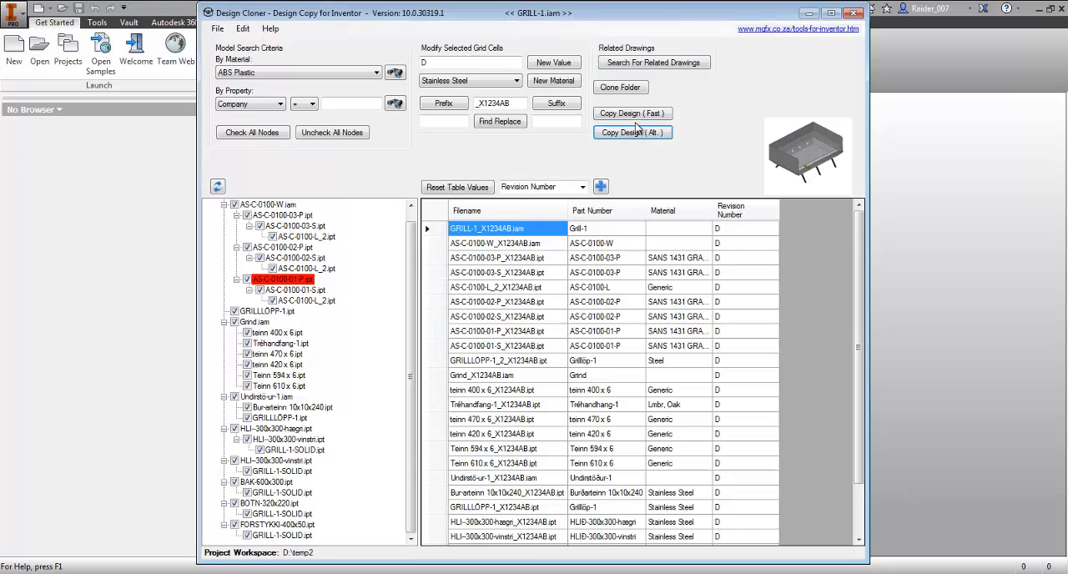
left_click(620, 88)
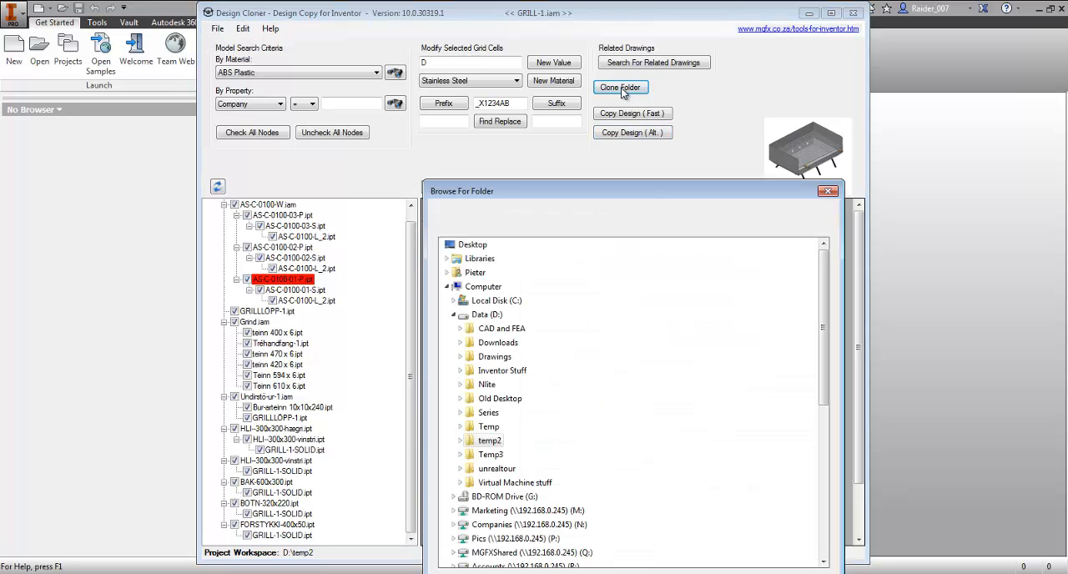
left_click_drag(639, 193, 660, 31)
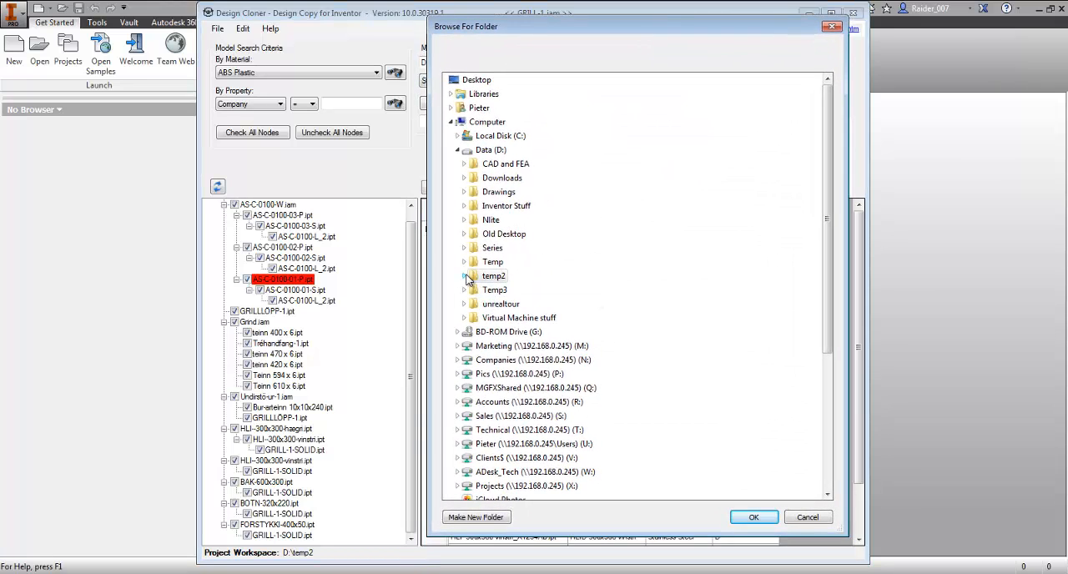
double_click(495, 276)
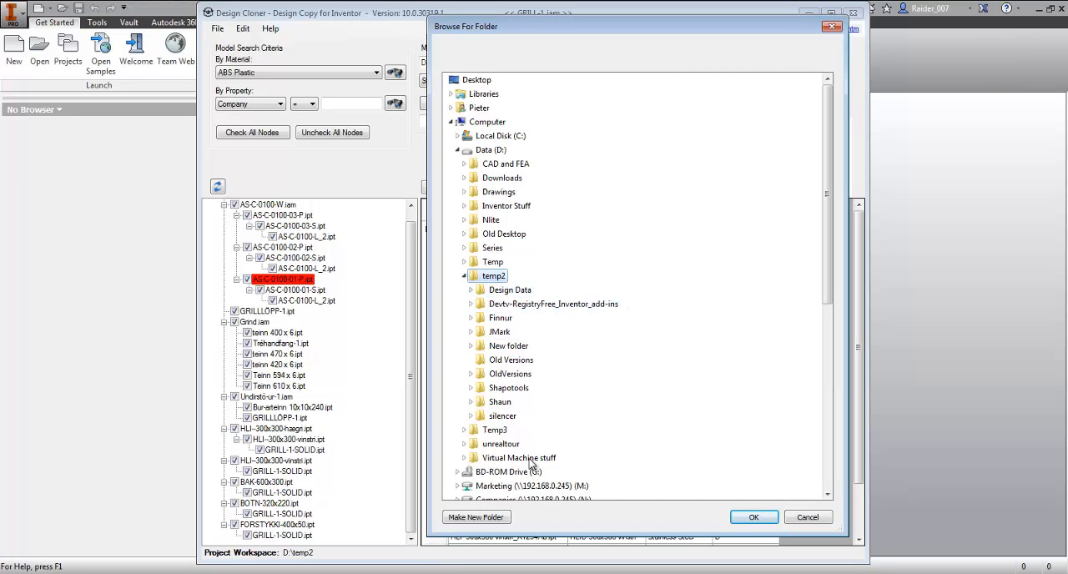
left_click(481, 519)
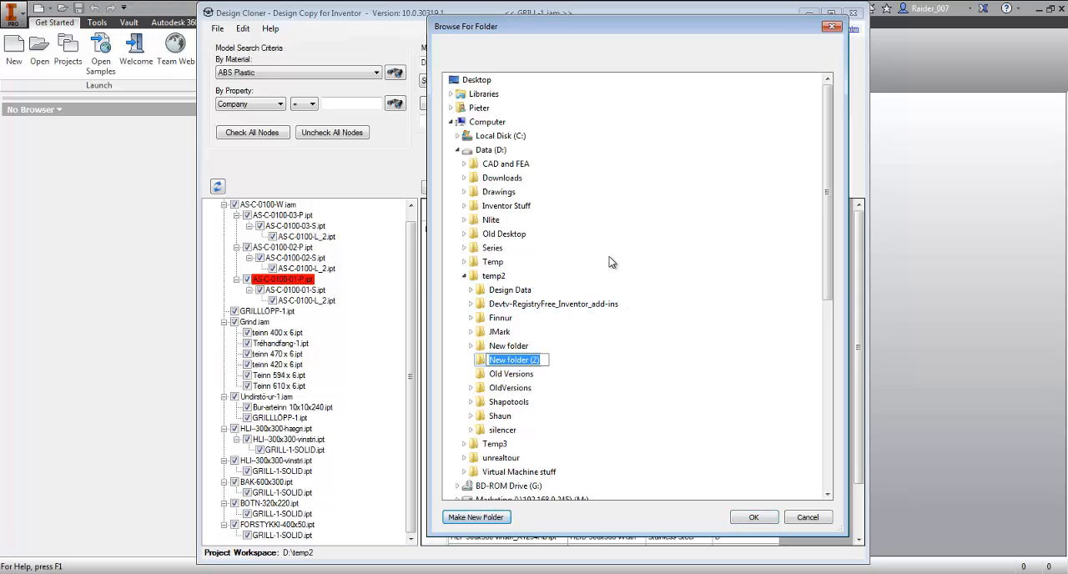
type("Clone")
key("Return")
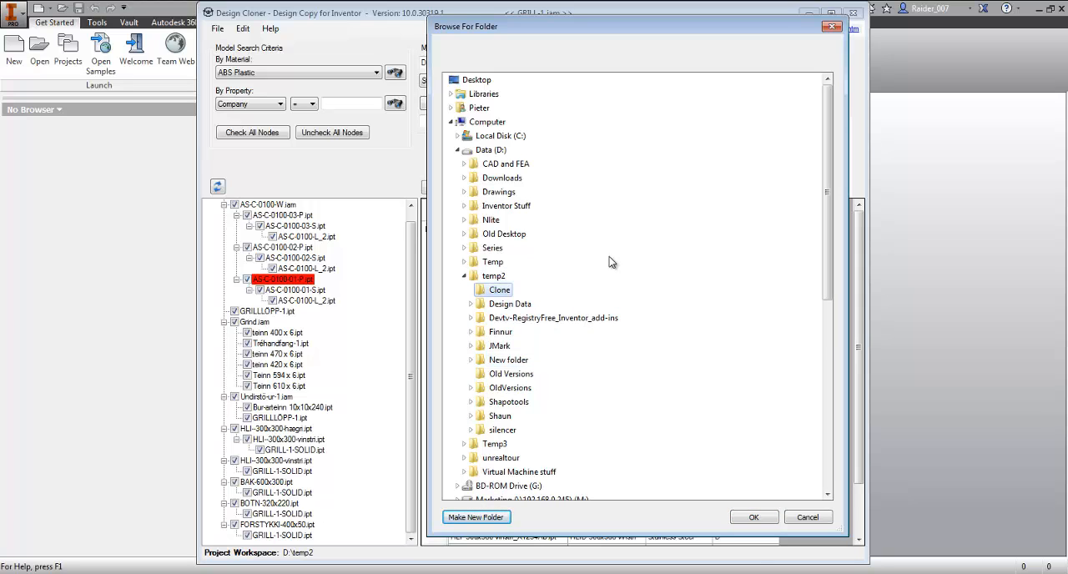
left_click(757, 517)
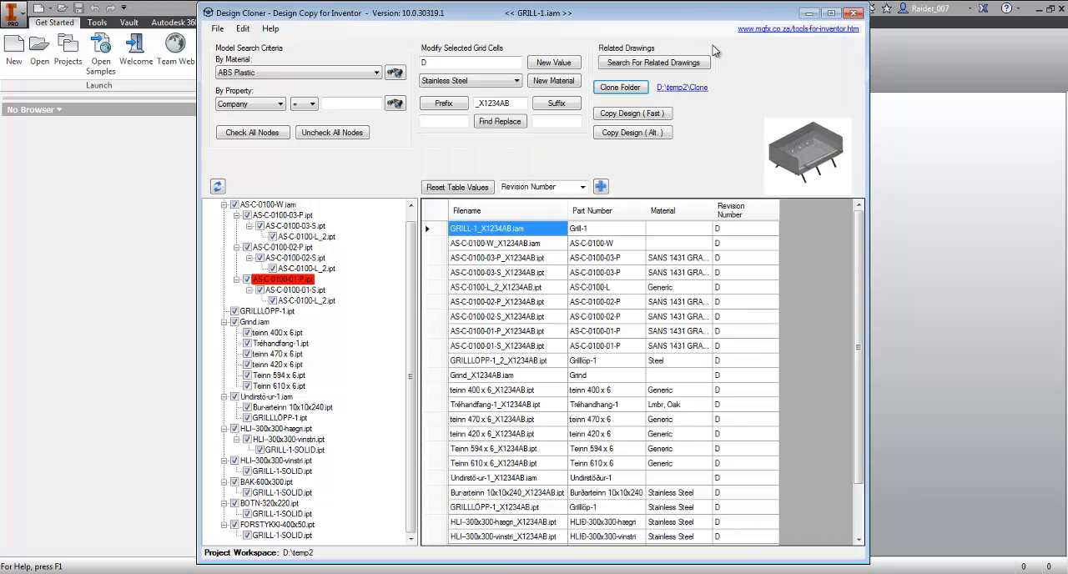
- Open the Clone folder in a smaller window beside Design Cloner and run the alternate design copy into it
left_click(682, 88)
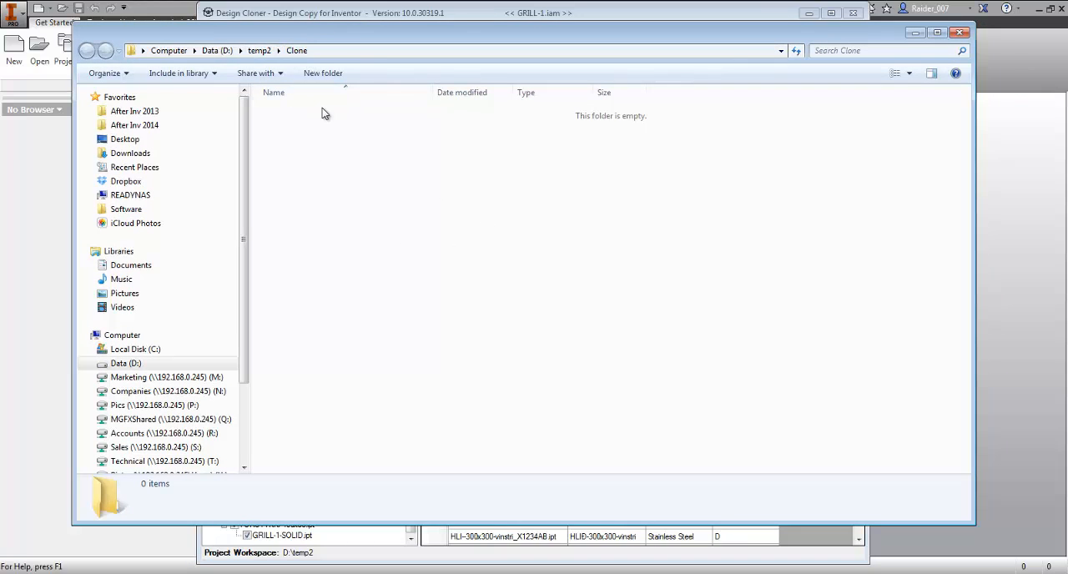
mouse_move(970, 25)
left_mouse_down()
mouse_move(751, 96)
mouse_move(755, 147)
left_mouse_up()
left_click_drag(609, 154, 550, 55)
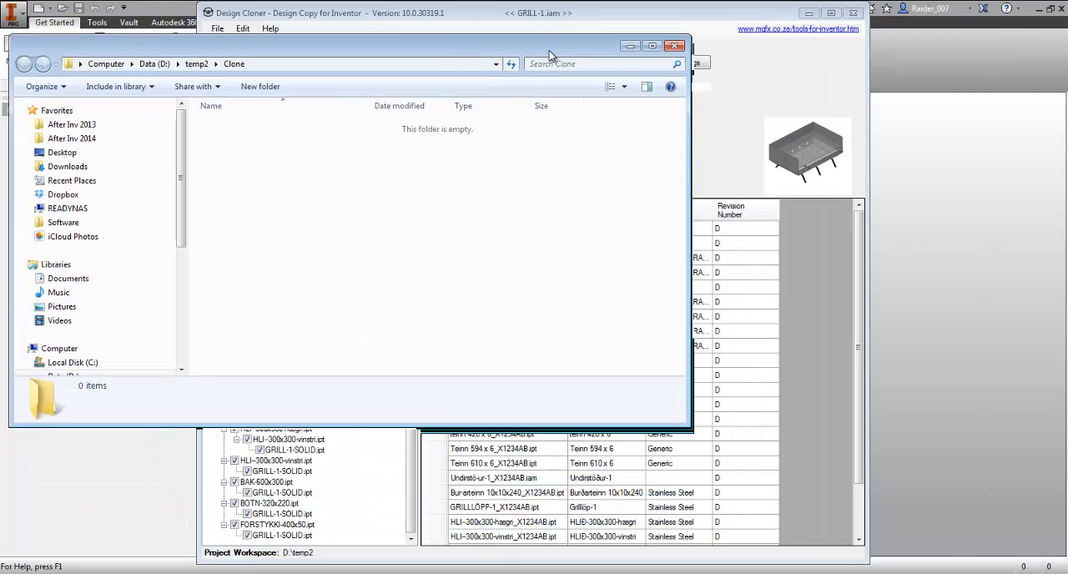
left_click(753, 16)
mouse_move(175, 49)
left_mouse_down()
mouse_move(606, 102)
mouse_move(498, 146)
mouse_move(517, 163)
left_mouse_up()
left_click(624, 50)
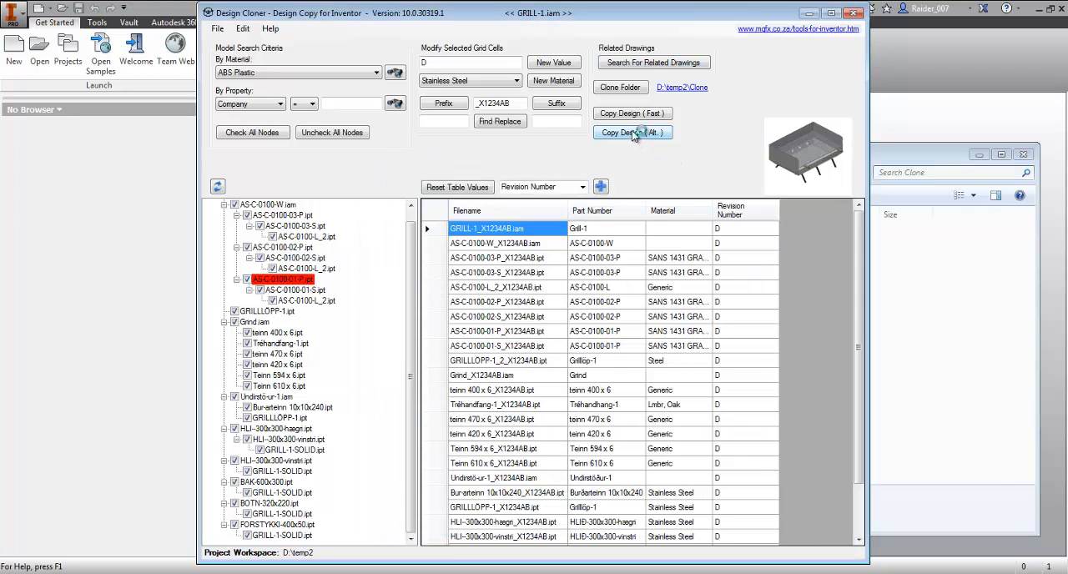
left_click(902, 151)
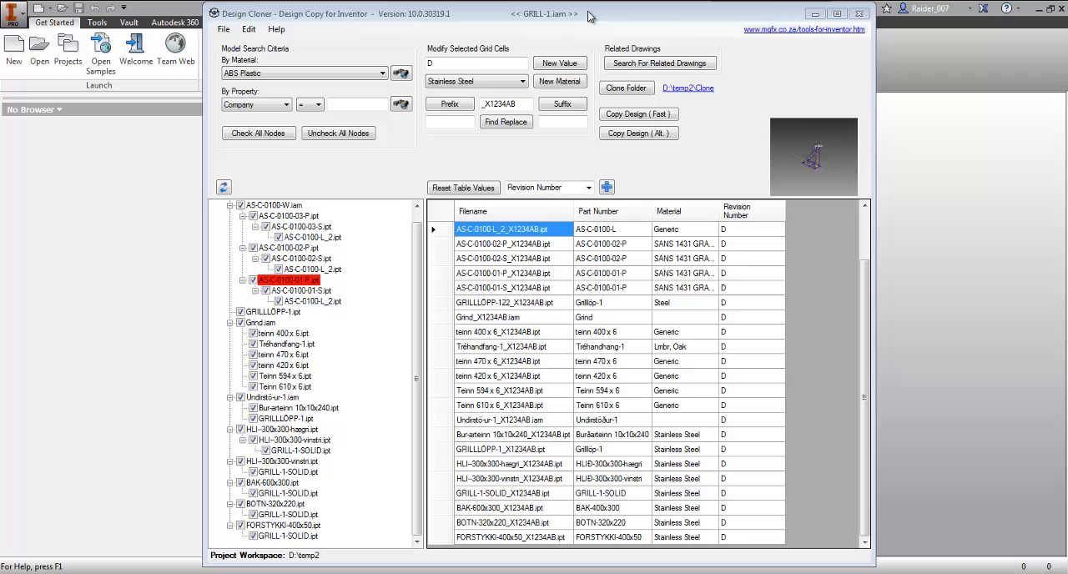
left_click(277, 31)
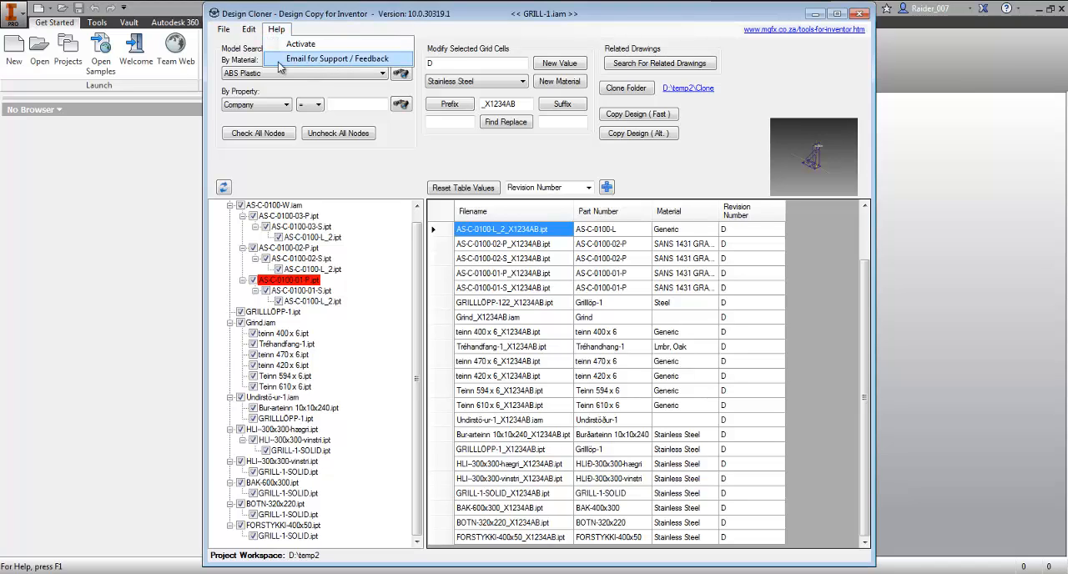
left_click(564, 31)
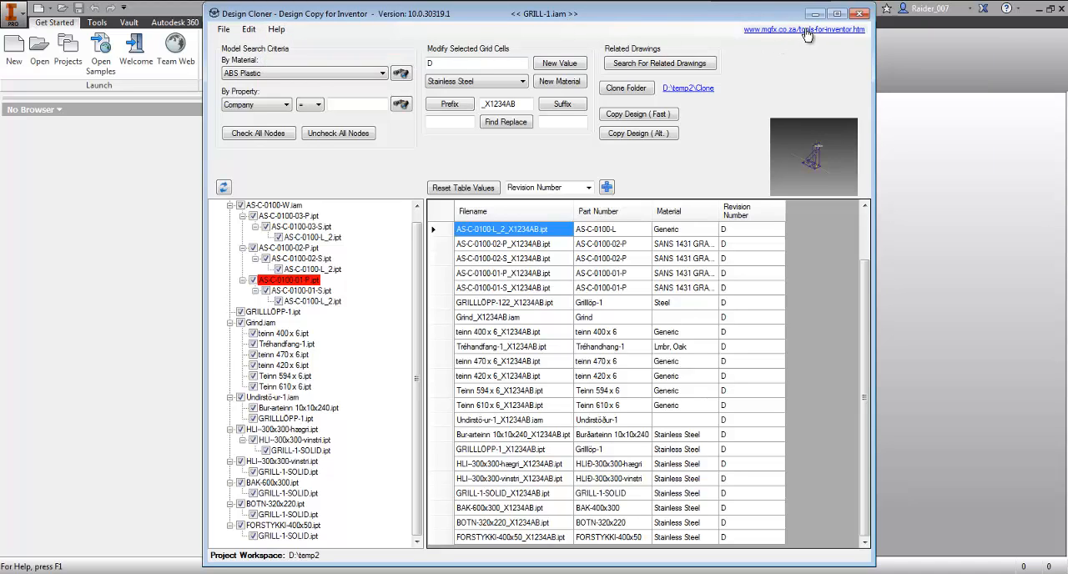